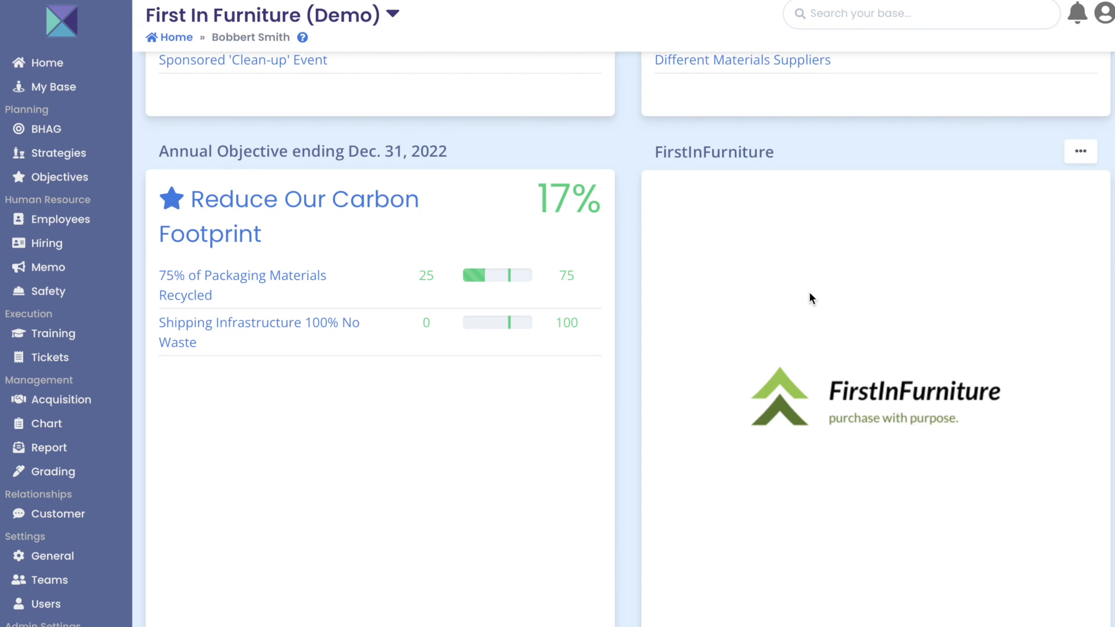
Open the list of teams and roles for the base.
scroll(307, 442, "up", 1)
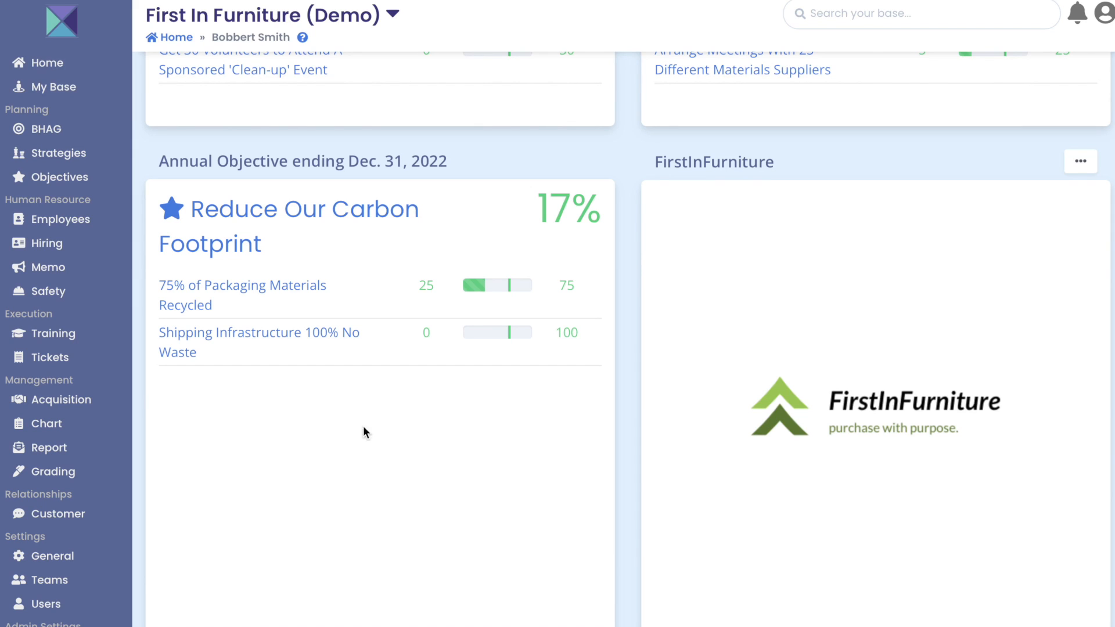
left_click(61, 579)
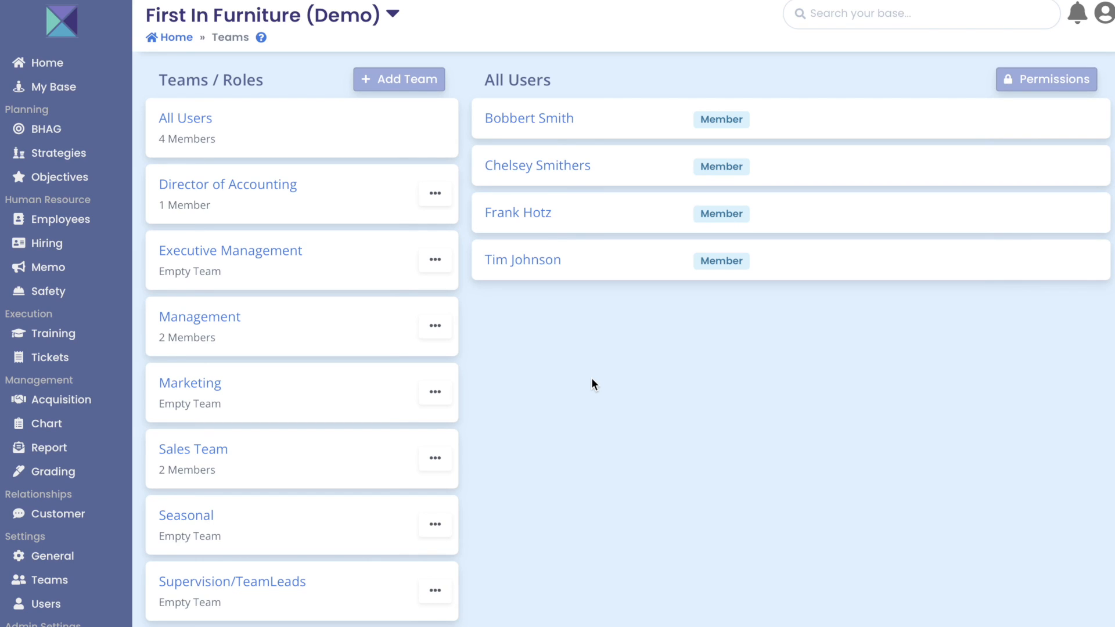
scroll(550, 338, "up", 1)
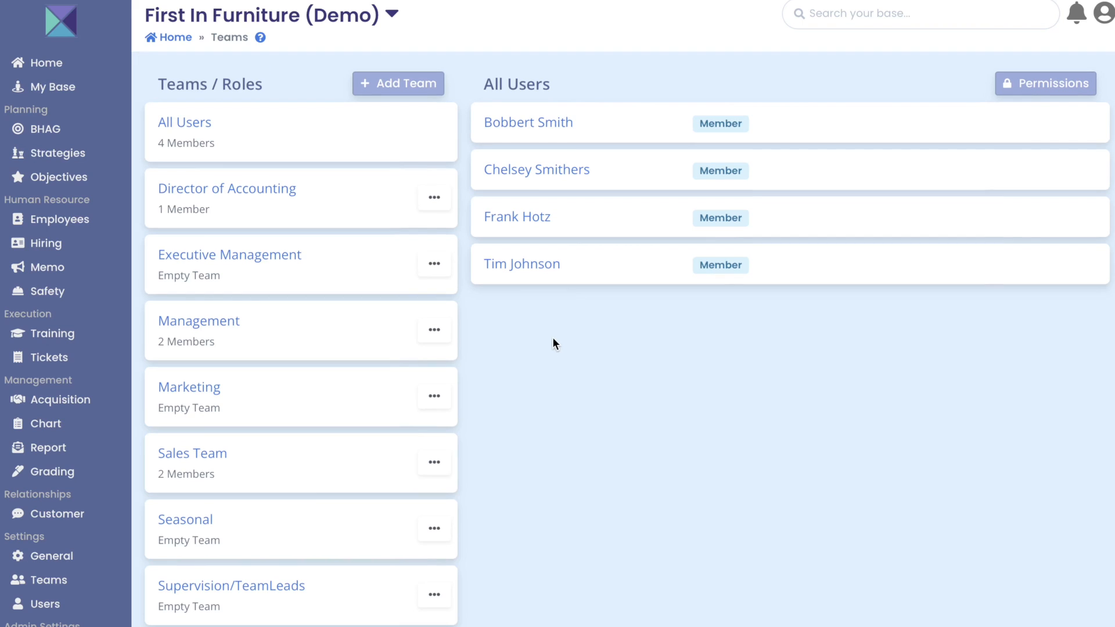
scroll(540, 326, "down", 1)
scroll(365, 152, "up", 1)
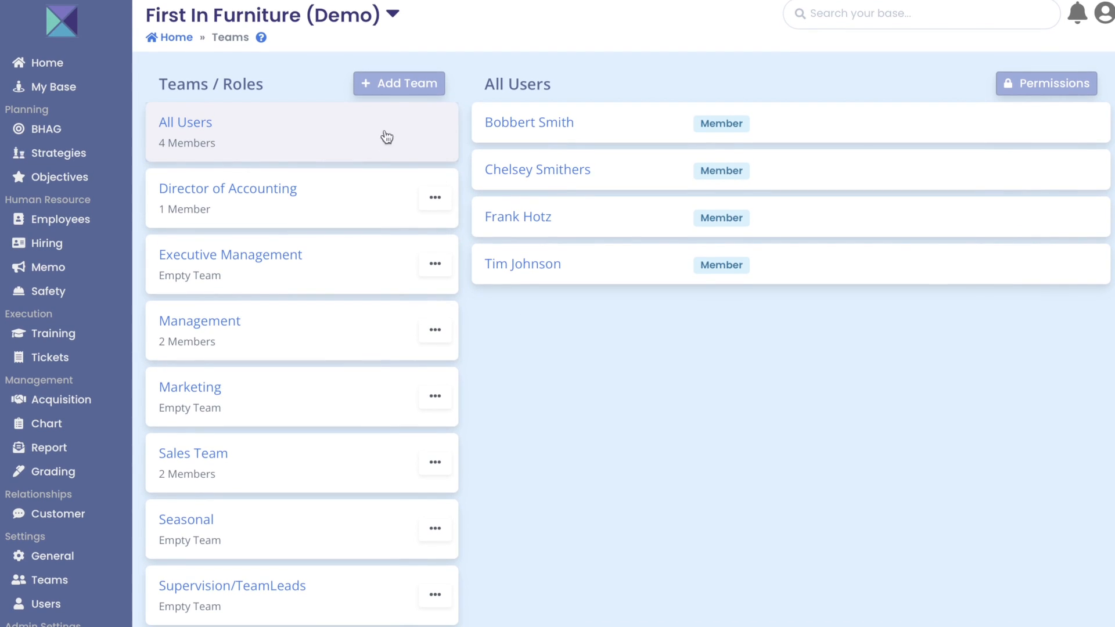
Create a new team named Human Resources Director.
left_click(379, 83)
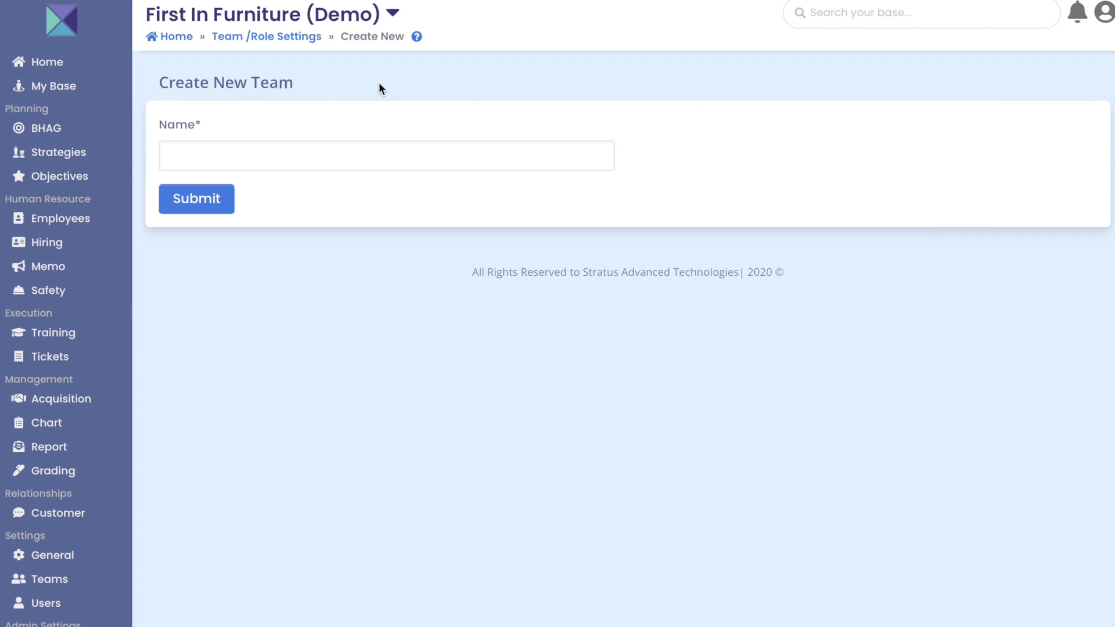
left_click(361, 160)
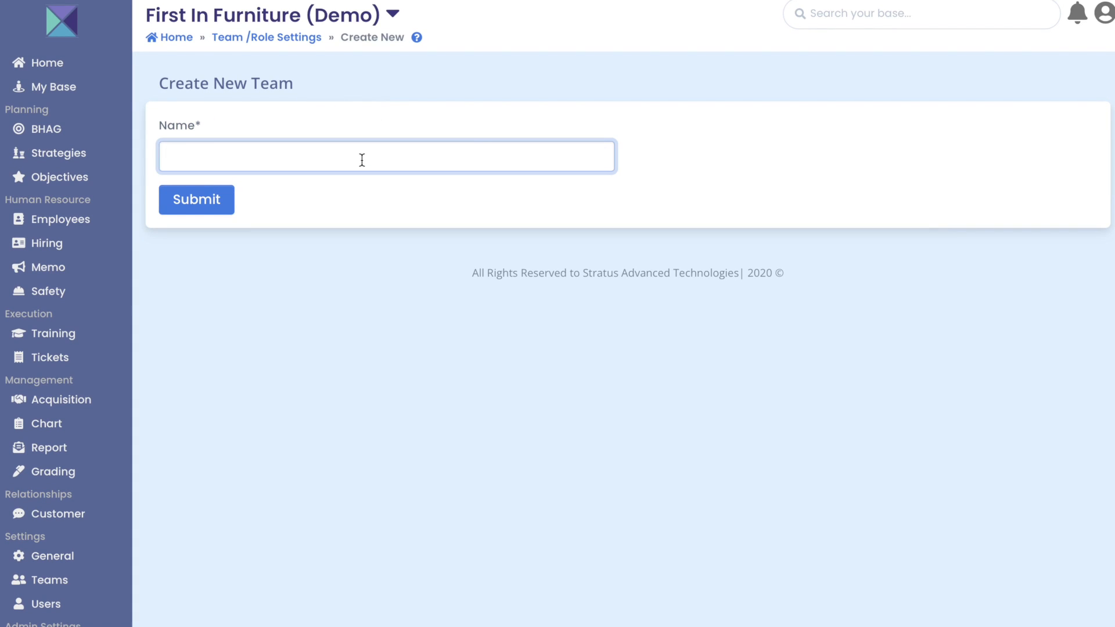
type("Human Resources Director")
left_click(218, 204)
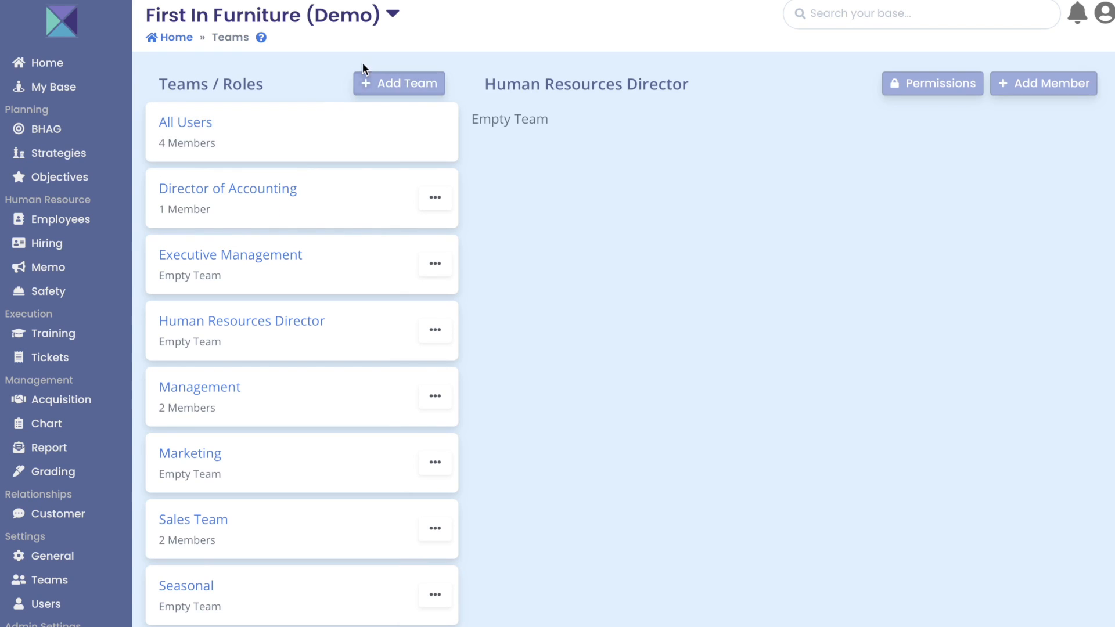
Add another team named Human Resources Recruiters.
left_click(382, 85)
left_click(295, 157)
type("Human Resources Recruiters")
left_click(224, 203)
Add a general team named Human Resources.
left_click(368, 85)
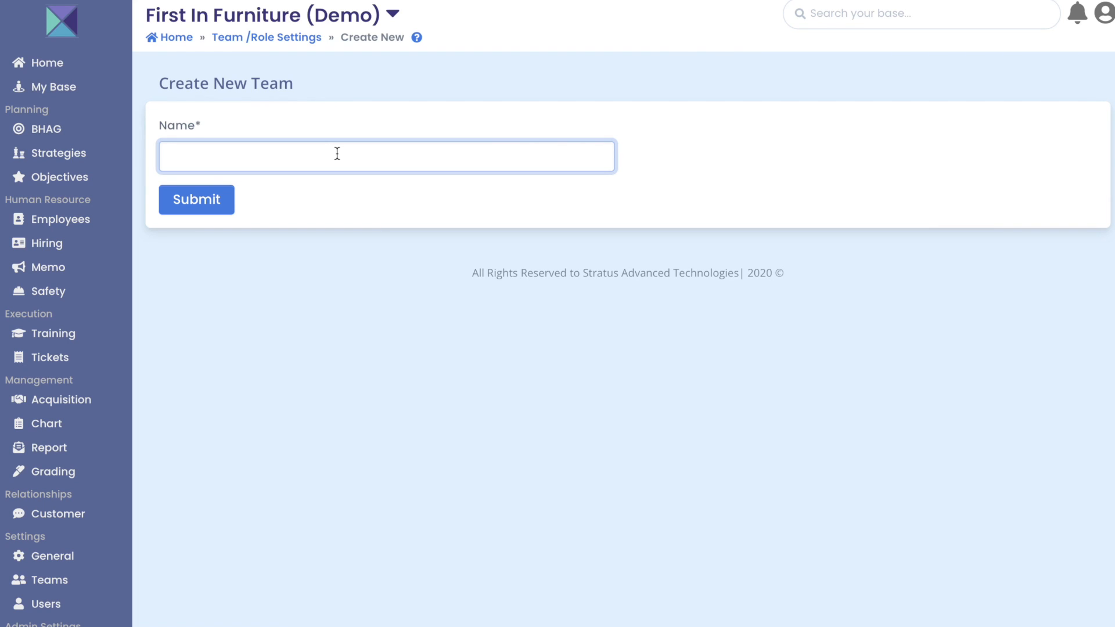
type("Human Resources")
left_click(201, 208)
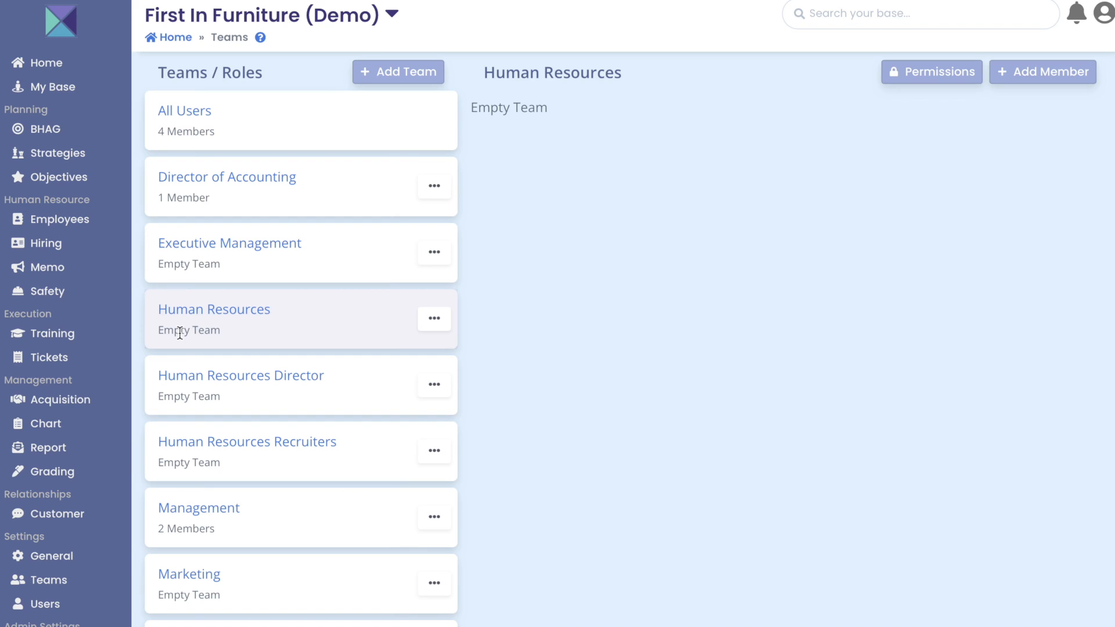
Select the Human Resources Director team and open its permissions.
scroll(197, 406, "down", 1)
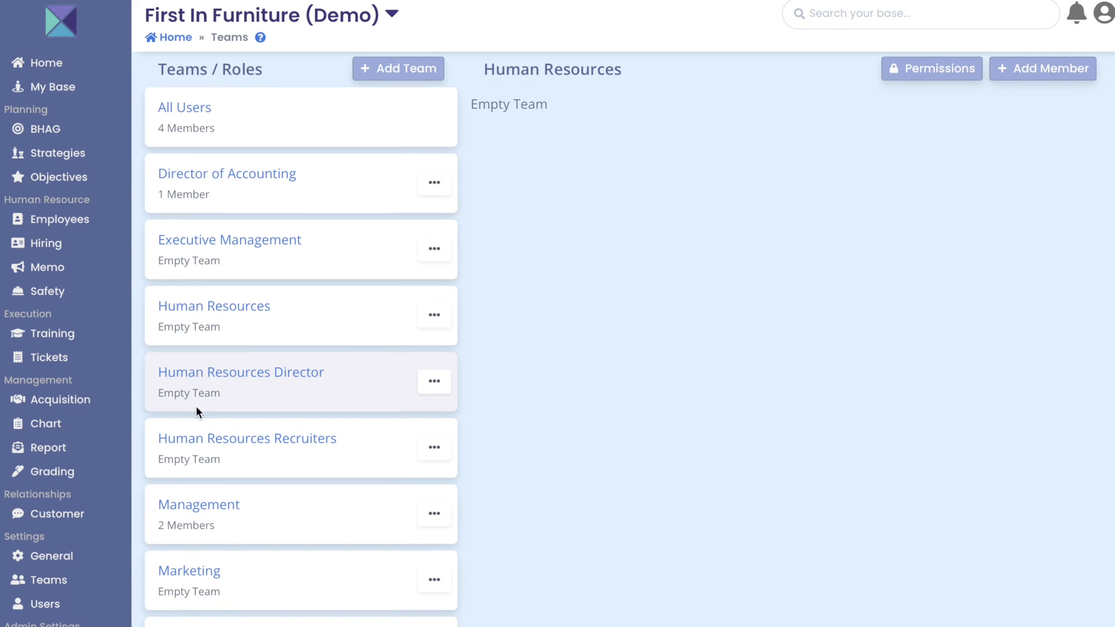
left_click(199, 400)
scroll(206, 376, "down", 1)
scroll(219, 357, "up", 1)
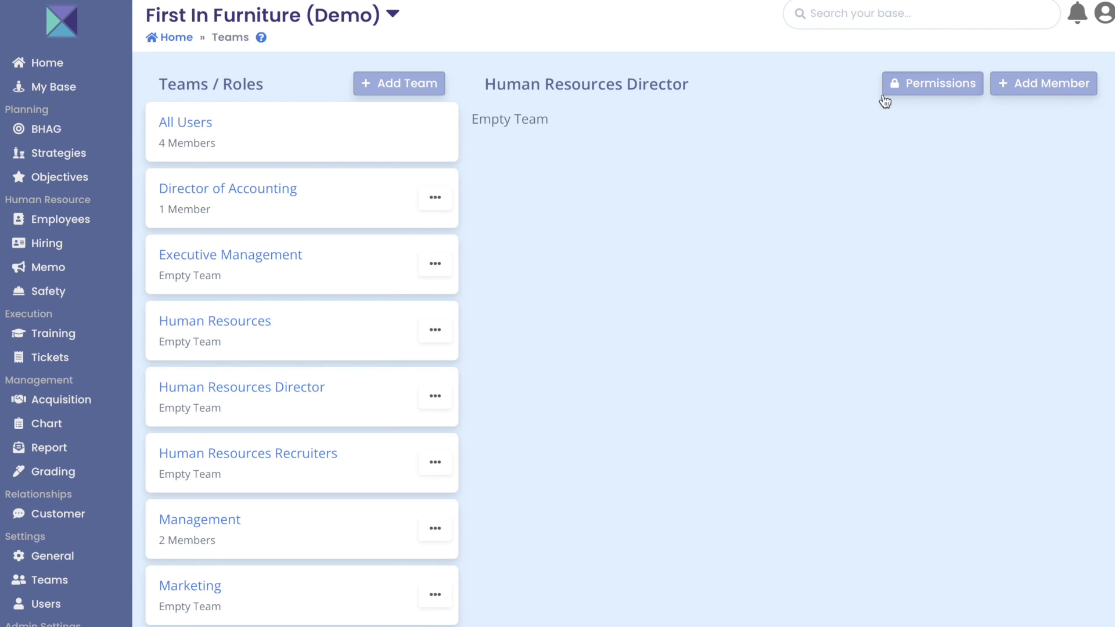
left_click(916, 85)
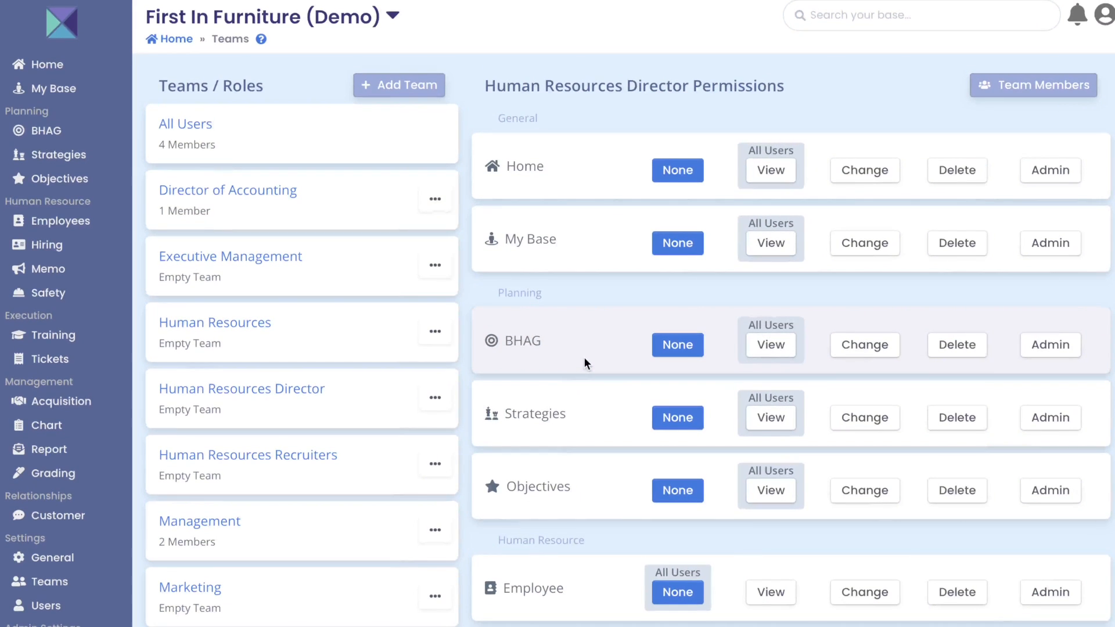
Review the director team's permission categories and access levels, from General through Settings, paying attention to the Human Resource section.
scroll(585, 363, "down", 3)
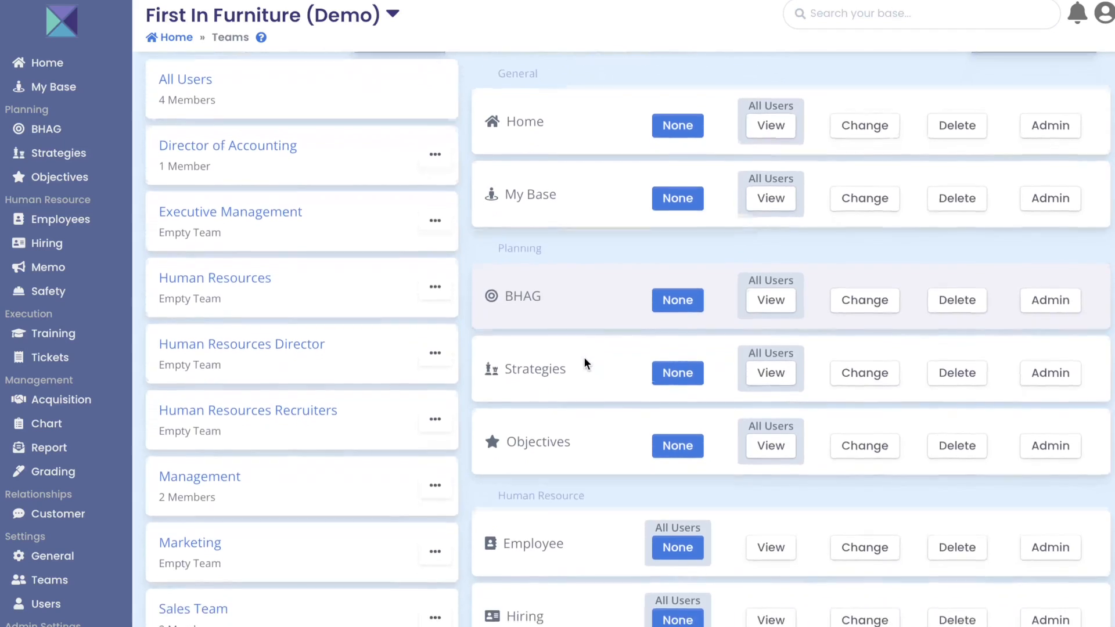
scroll(584, 363, "down", 1)
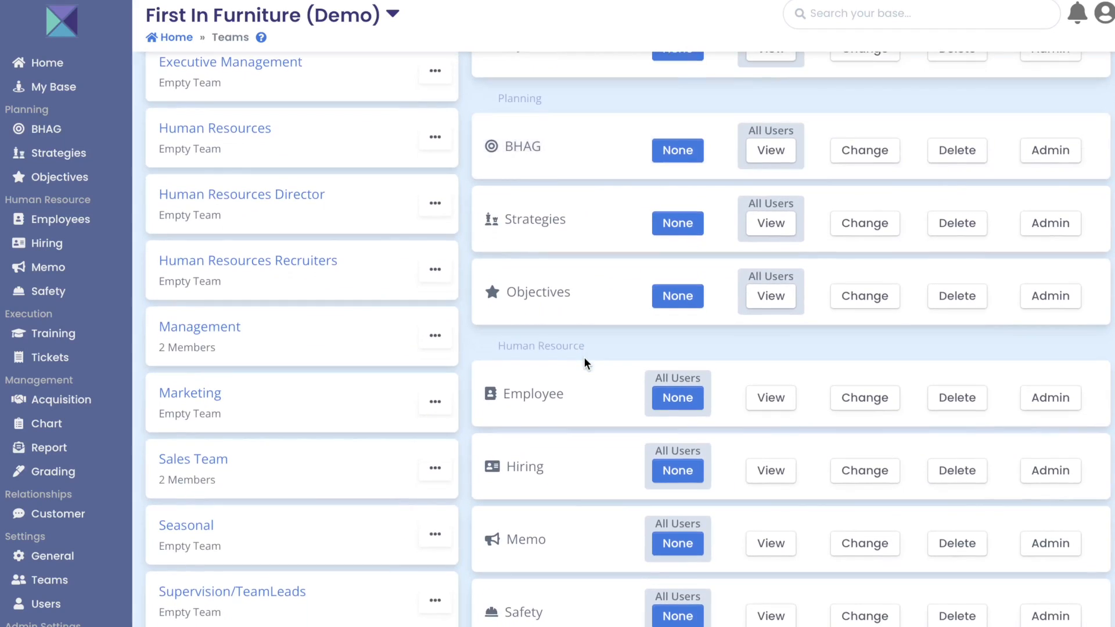
scroll(585, 363, "down", 1)
scroll(583, 356, "down", 10)
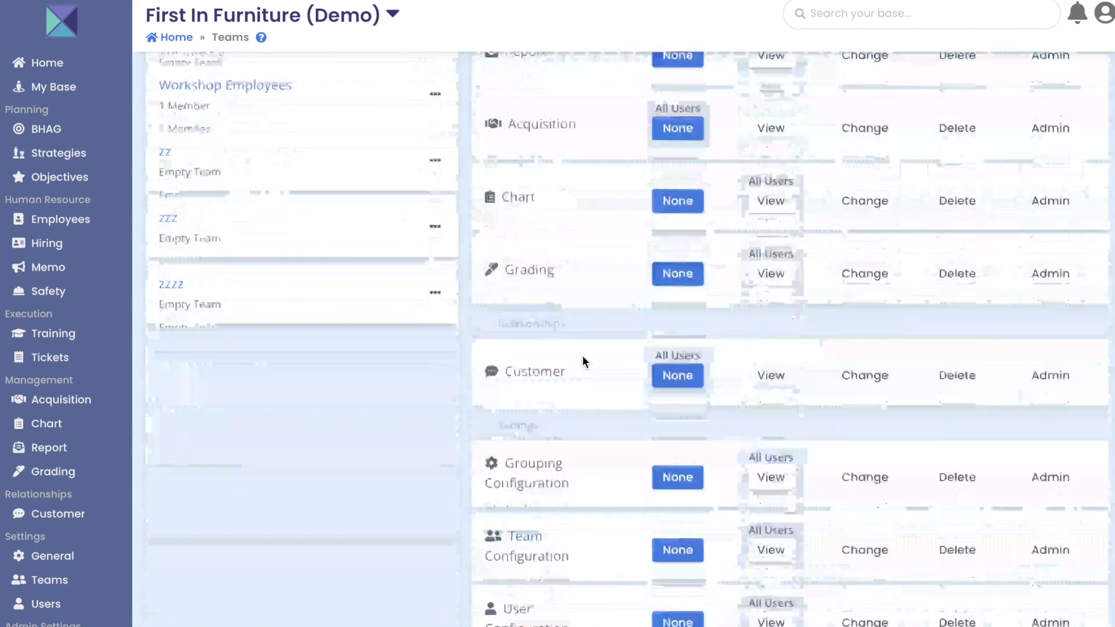
scroll(583, 357, "up", 8)
scroll(583, 362, "up", 8)
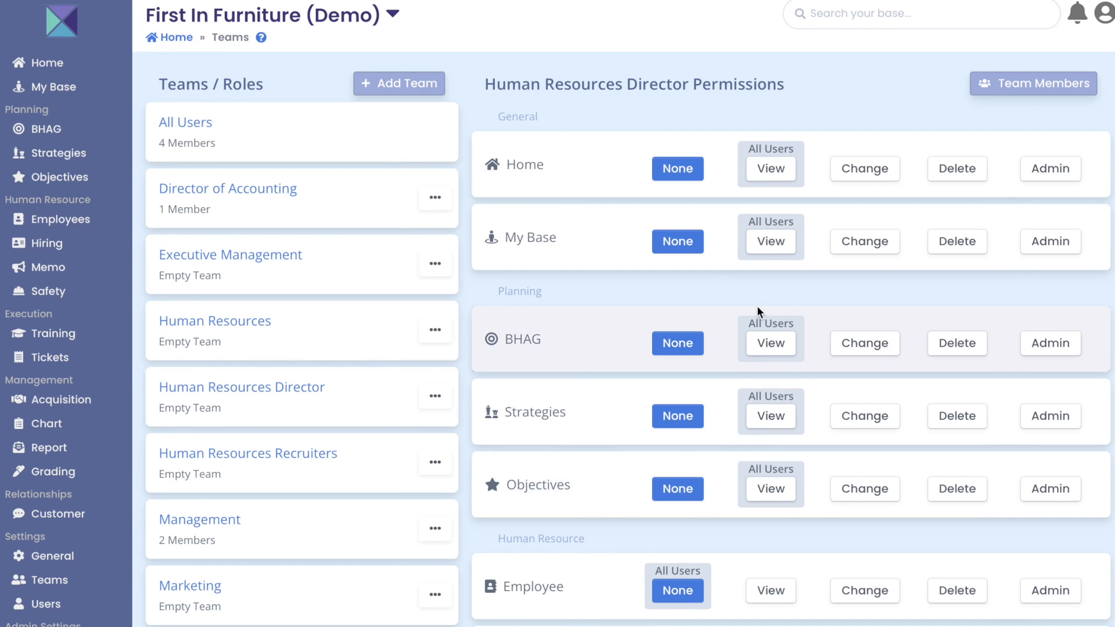
scroll(759, 475, "down", 3)
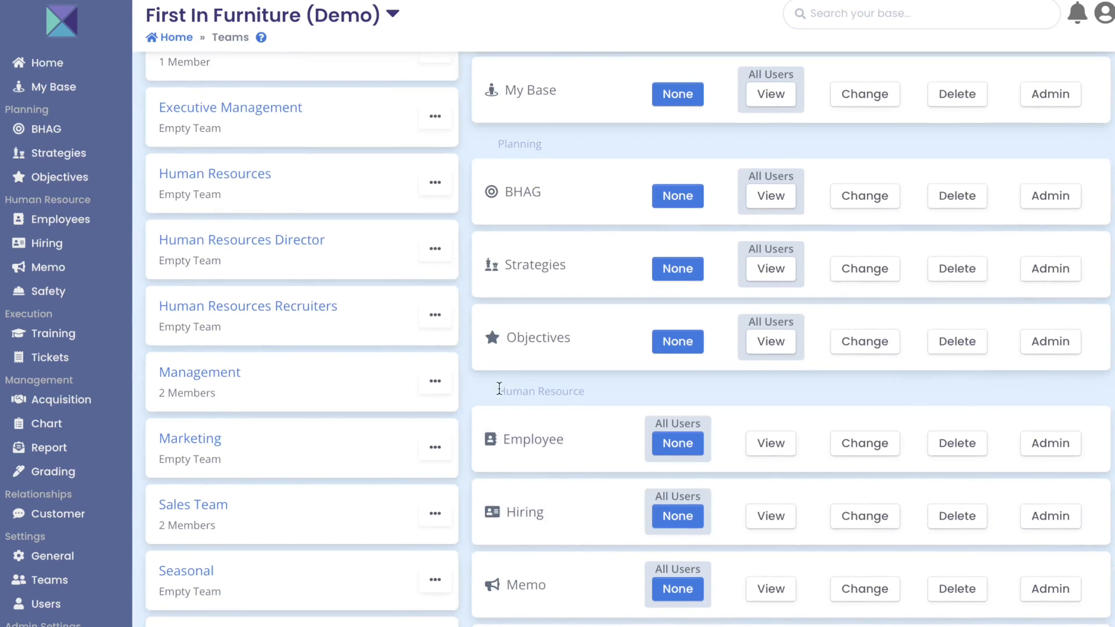
left_click_drag(498, 391, 594, 390)
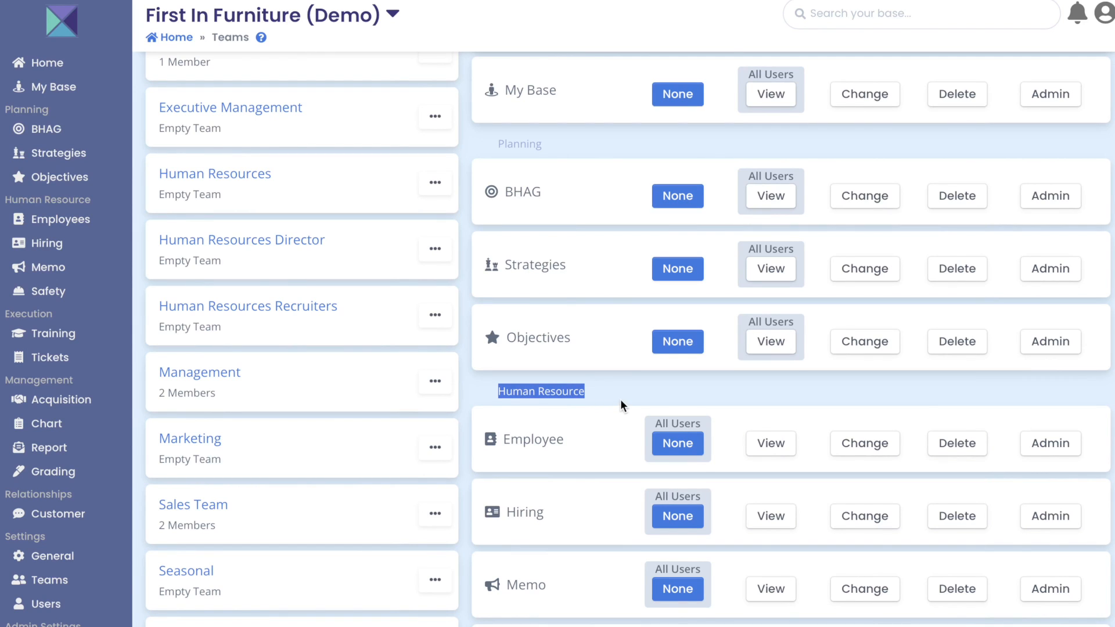
left_click(621, 401)
scroll(624, 402, "down", 1)
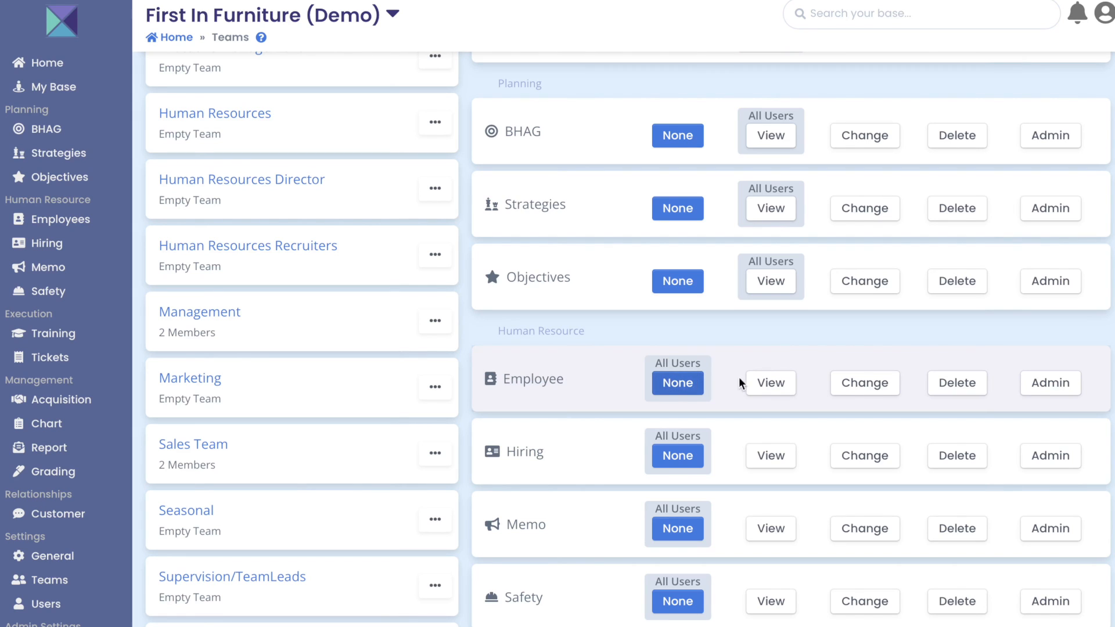
Give the Human Resources Director team Admin permission for Employee, Hiring, Memo and Safety.
left_click(1060, 388)
left_click(1053, 455)
left_click(1051, 528)
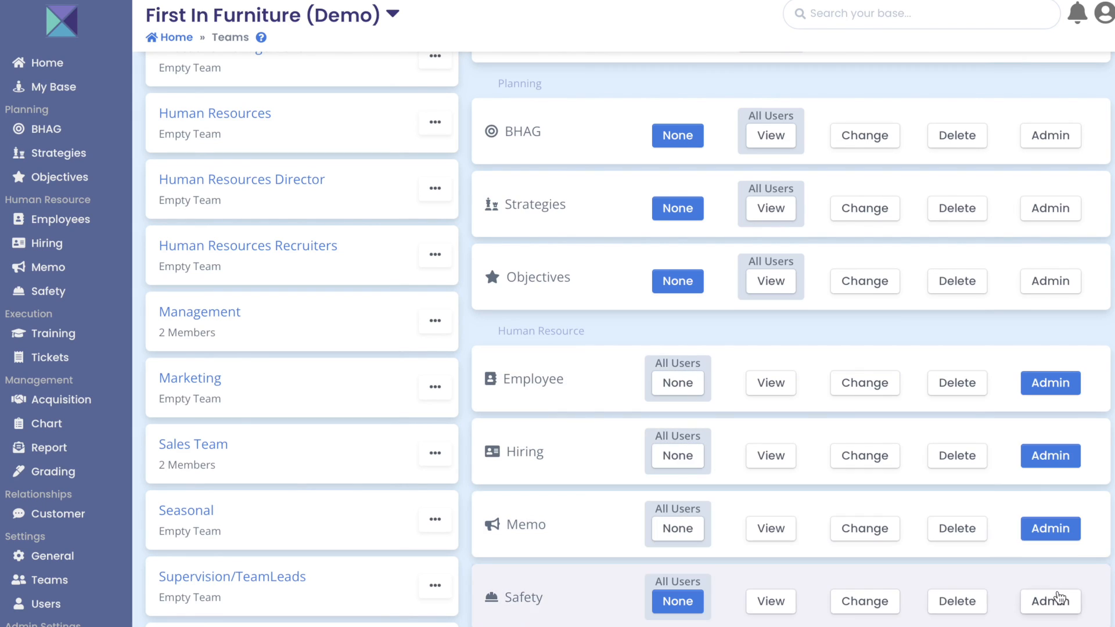
left_click(1050, 601)
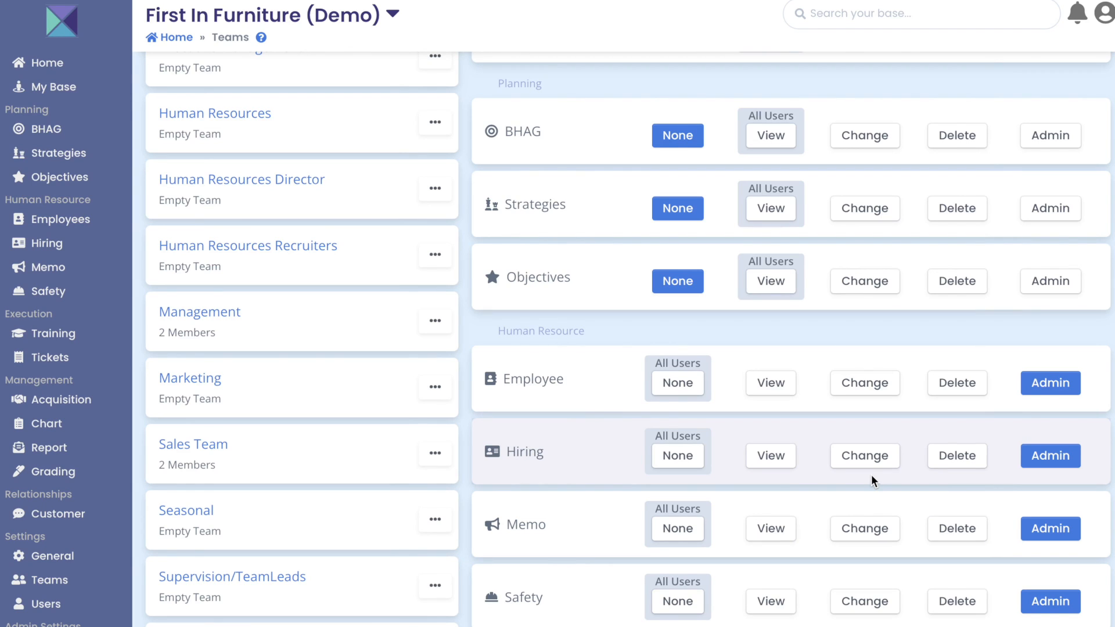
Select the Human Resources Recruiters team and open its permissions.
scroll(873, 481, "up", 1)
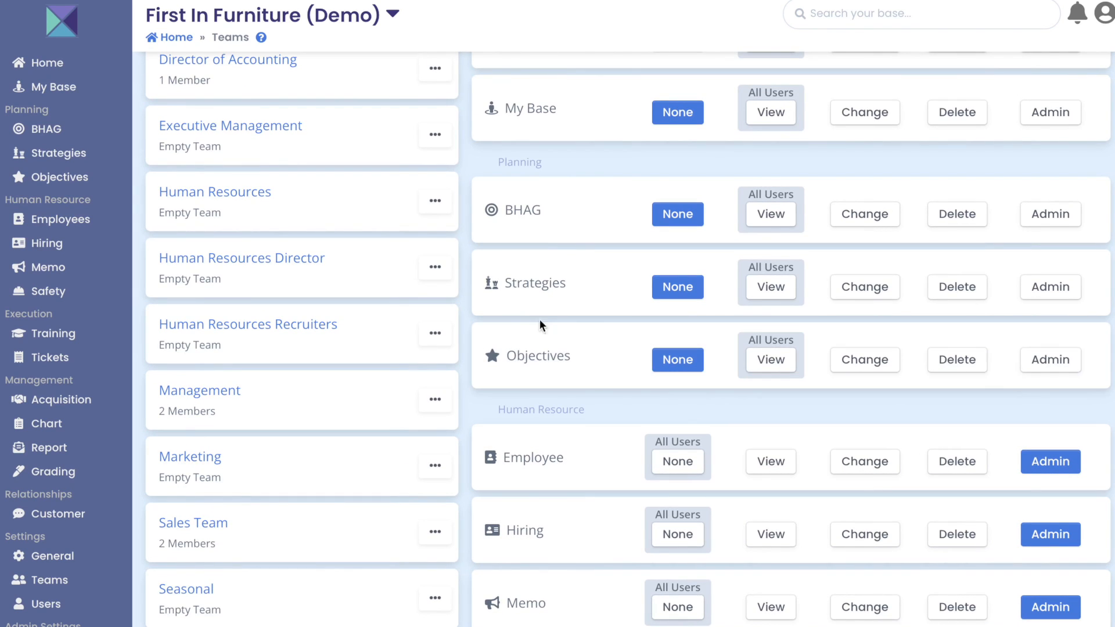
scroll(415, 281, "down", 1)
left_click(262, 303)
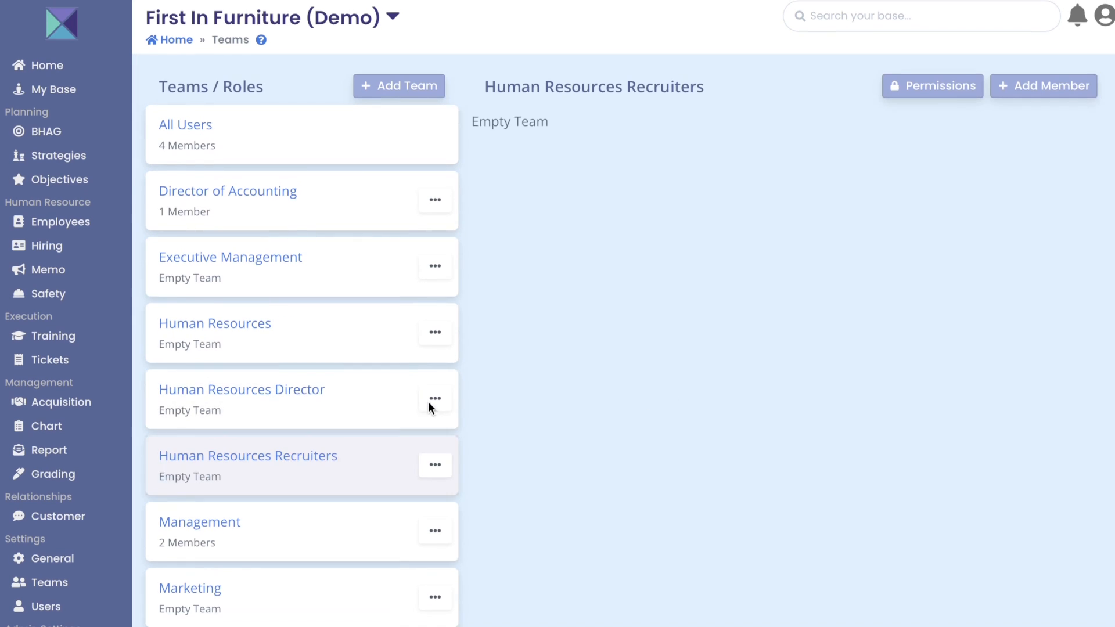
left_click(922, 93)
Give the Human Resources Recruiters team Delete permission for Employee, Hiring, Memo and Safety.
scroll(867, 233, "down", 2)
scroll(867, 232, "up", 1)
scroll(845, 261, "down", 4)
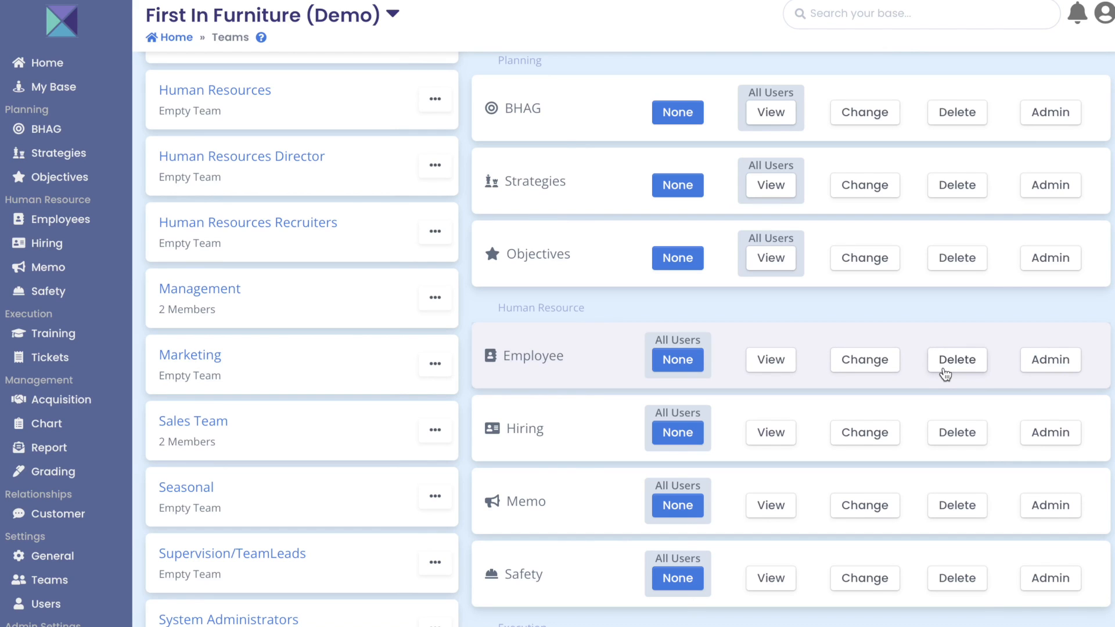
scroll(945, 374, "down", 1)
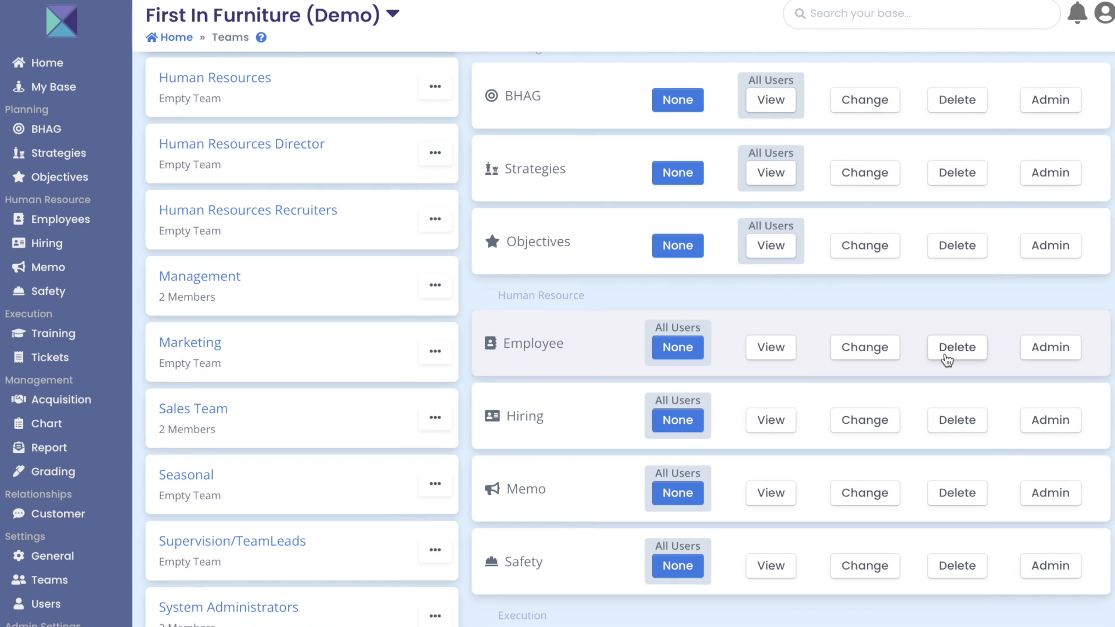
scroll(953, 409, "down", 1)
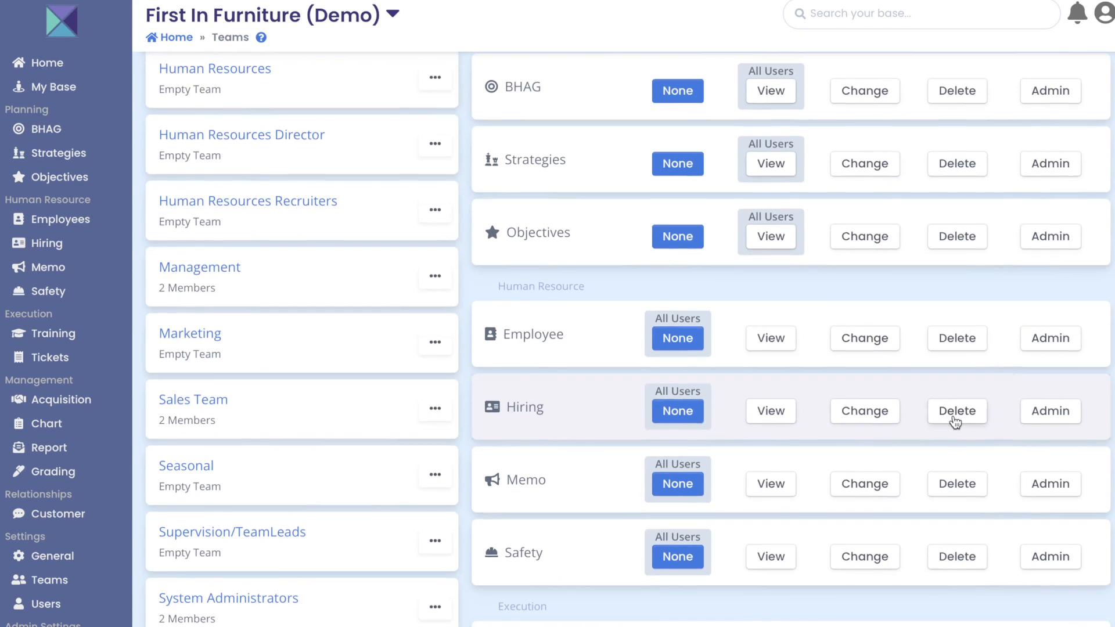
left_click(954, 414)
scroll(967, 471, "down", 1)
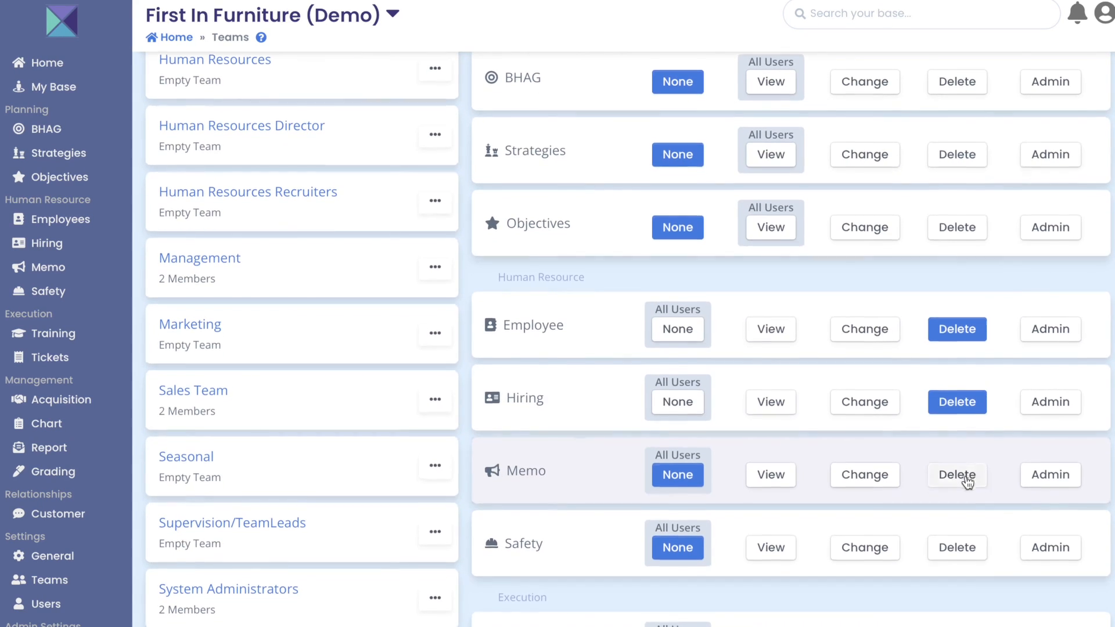
left_click(967, 544)
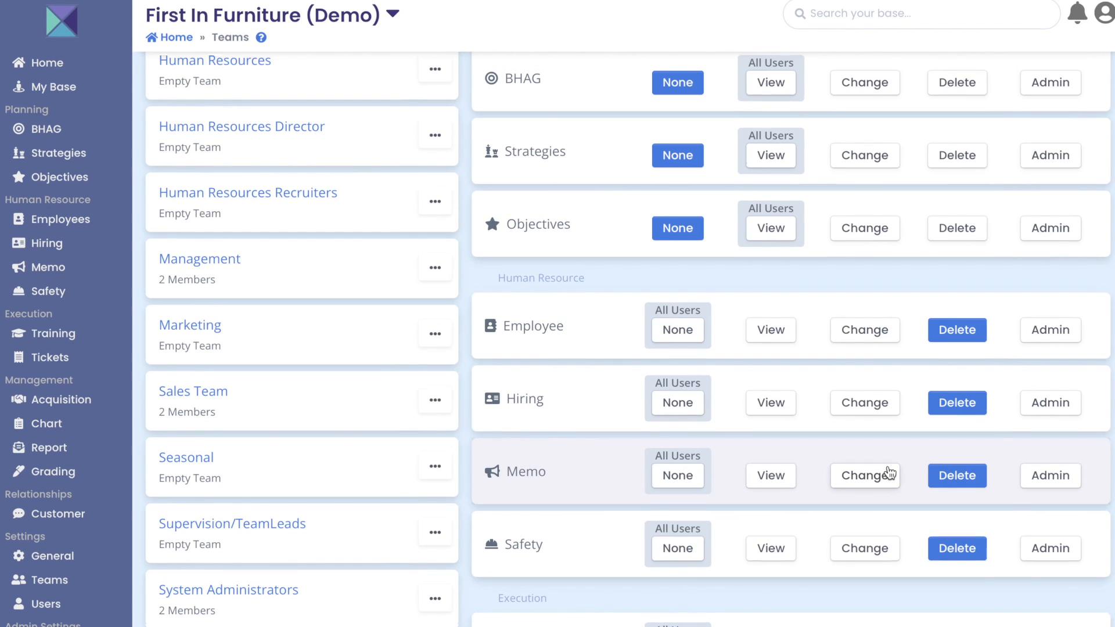
Select the general Human Resources team and open its permissions.
scroll(888, 473, "up", 2)
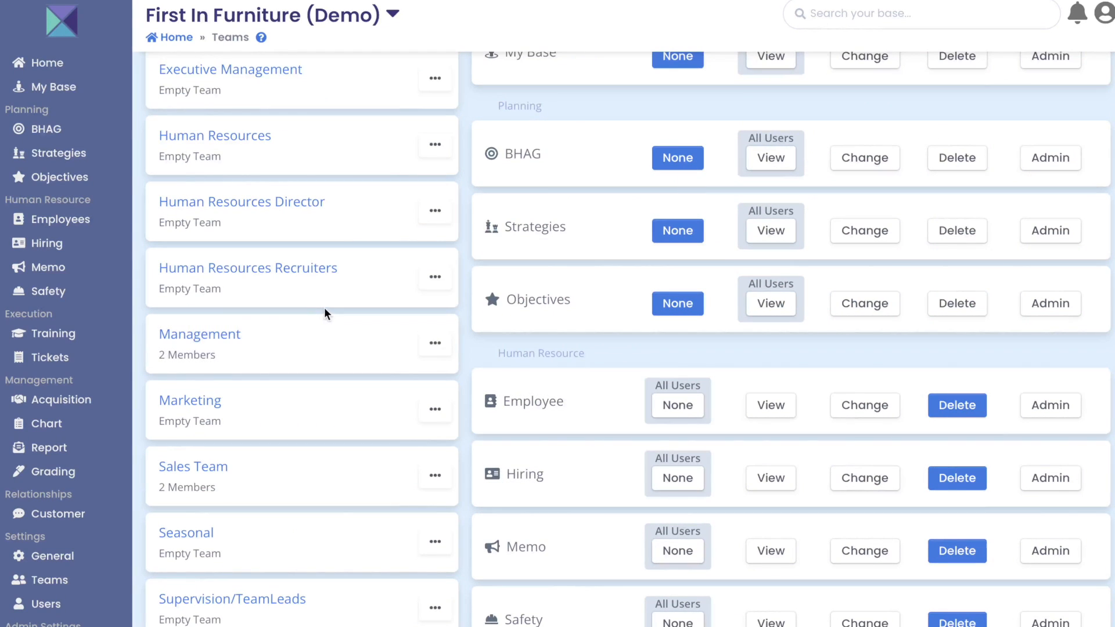
scroll(281, 276, "up", 2)
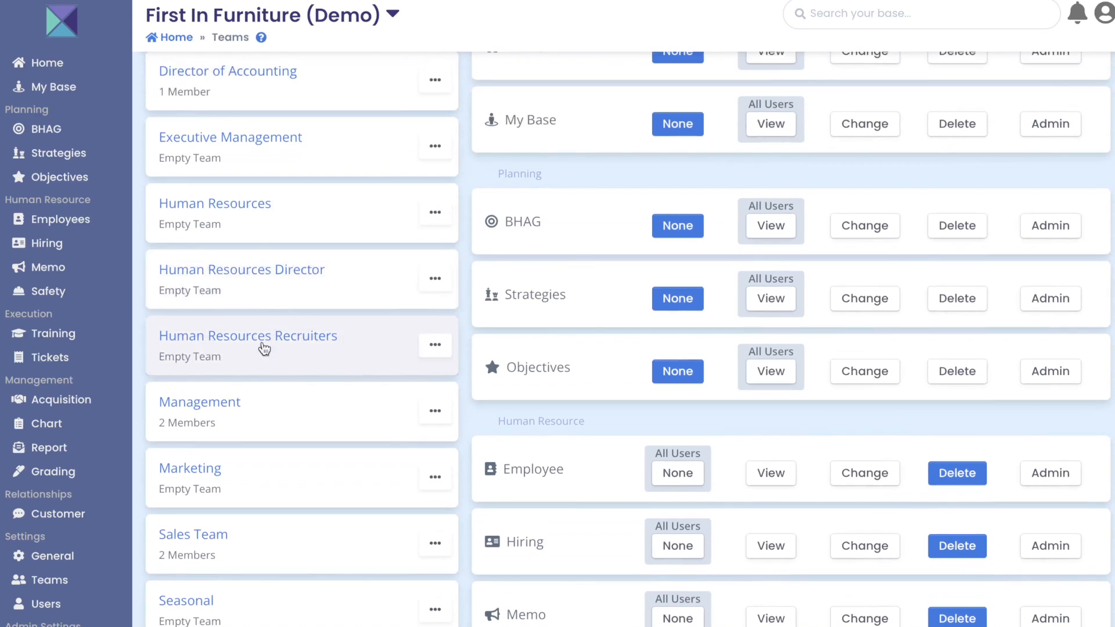
left_click(231, 216)
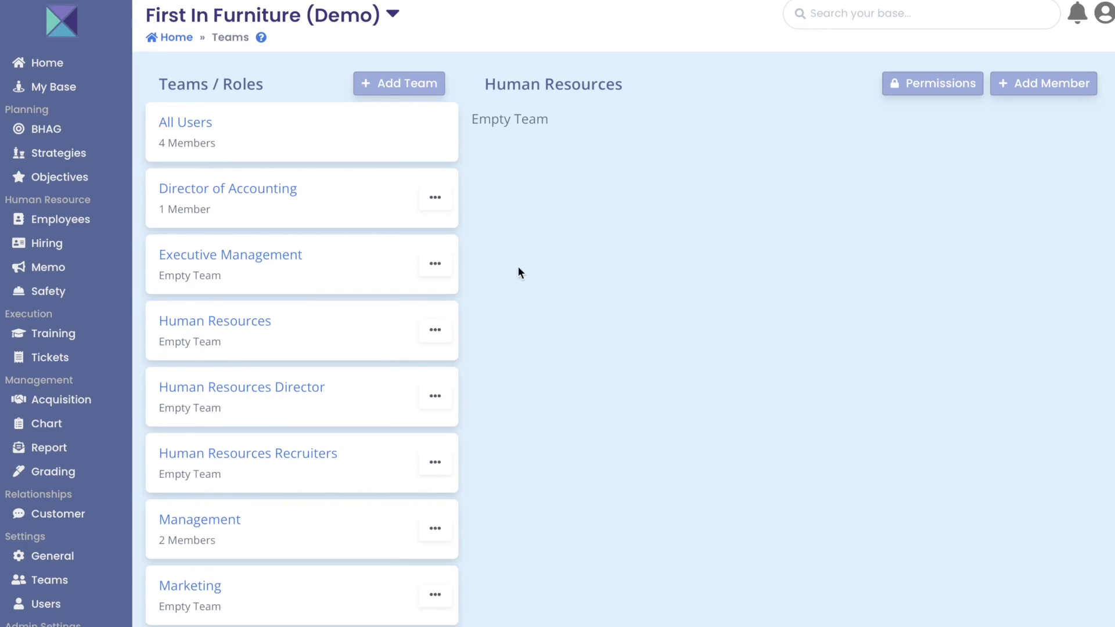
left_click(919, 97)
Give the Human Resources team Change permission for Employee, Hiring, Memo and Safety.
scroll(836, 346, "down", 7)
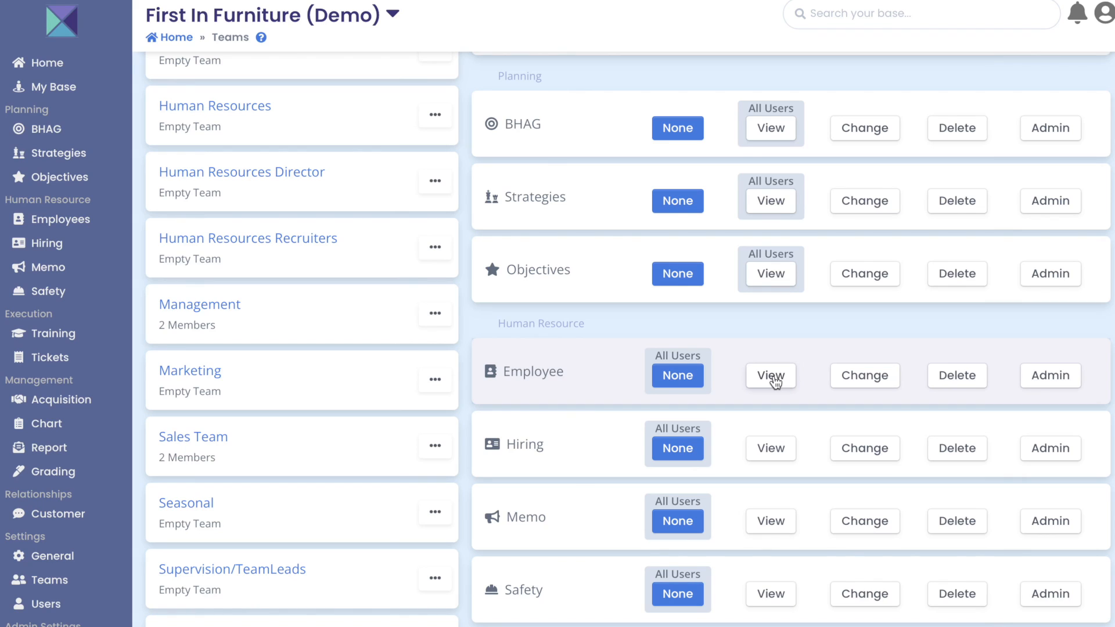
left_click(865, 383)
left_click(866, 448)
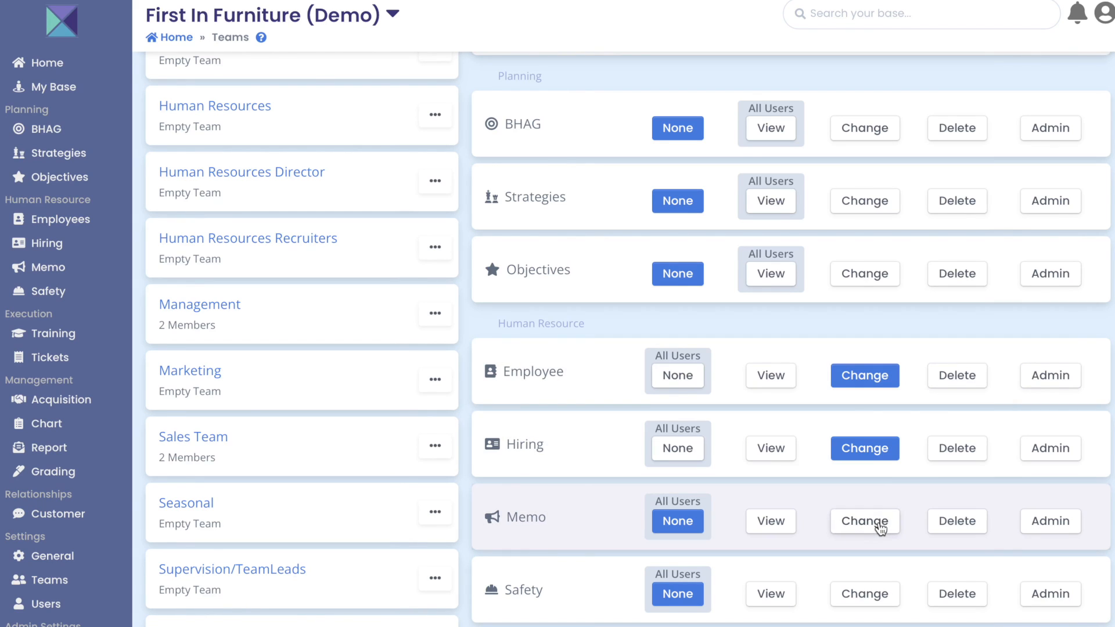
left_click(879, 524)
left_click(878, 593)
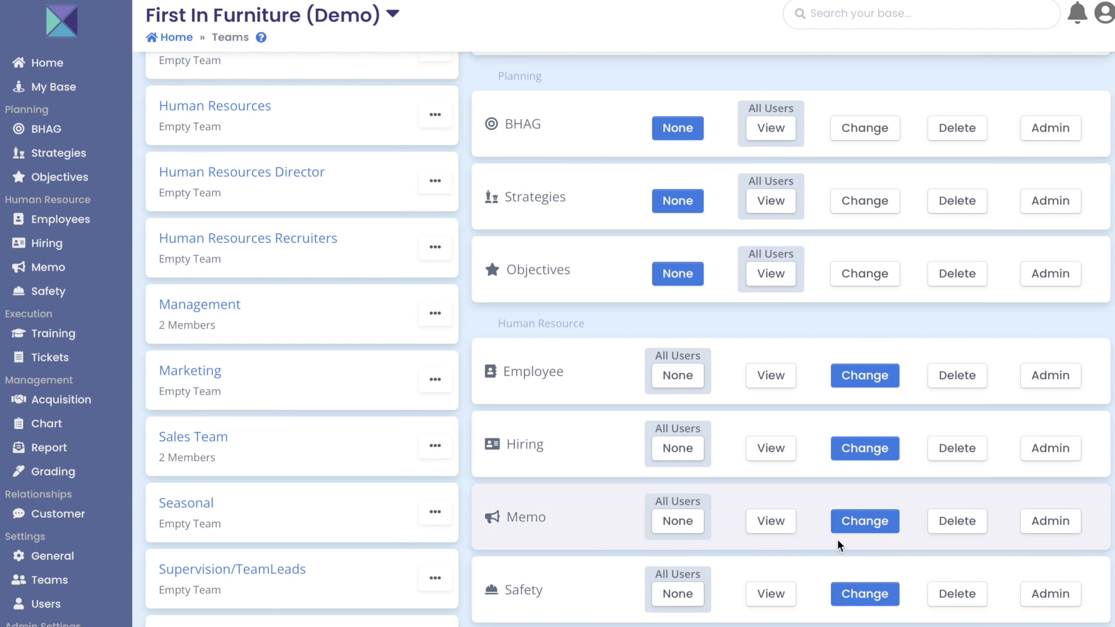
scroll(838, 545, "up", 1)
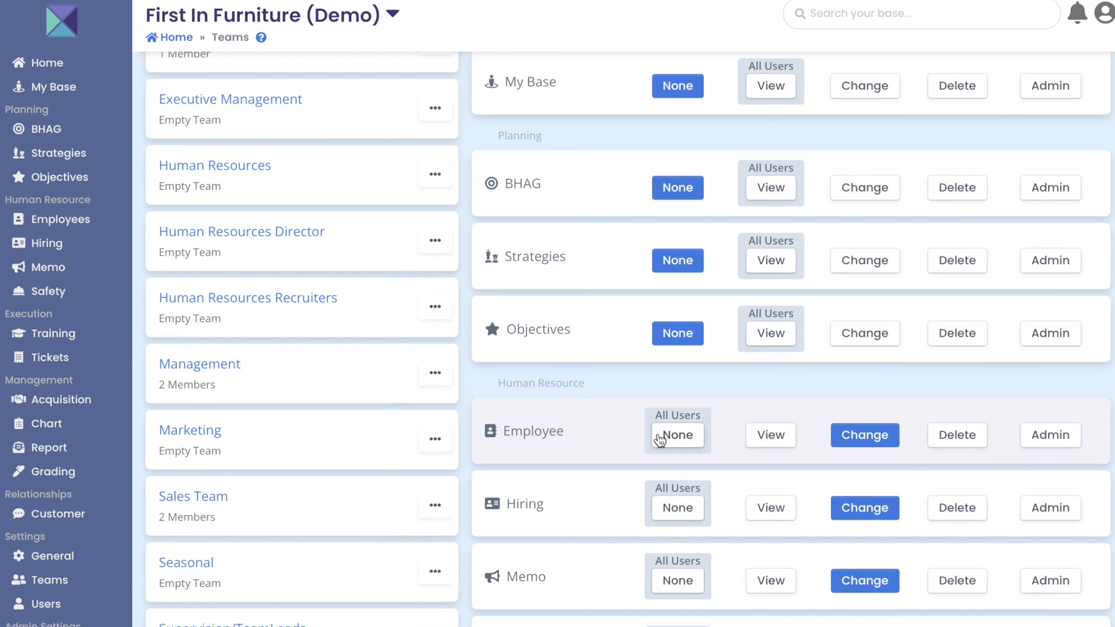
Switch from the Human Resources permissions to its team members, and view who belongs to the All Users team.
scroll(659, 440, "up", 2)
scroll(720, 444, "down", 3)
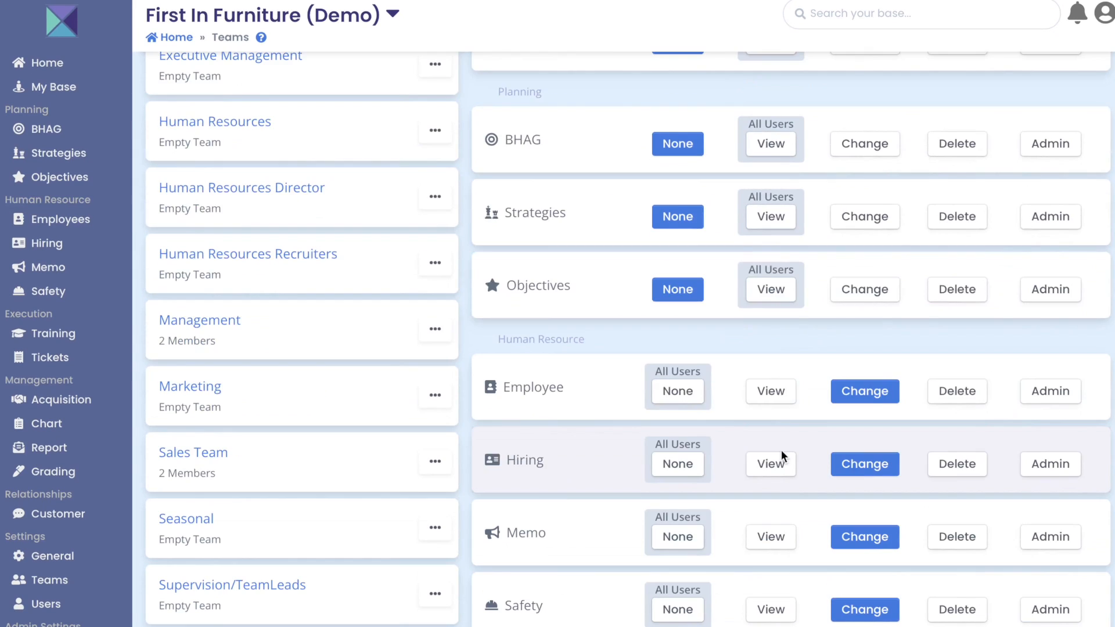
scroll(782, 449, "up", 4)
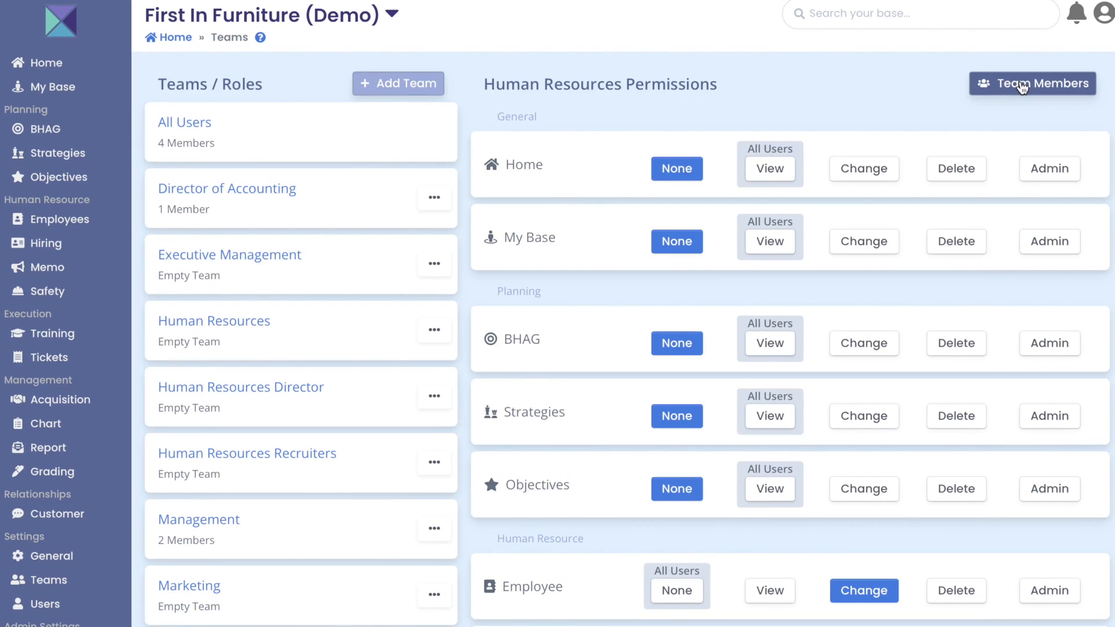
left_click(1021, 85)
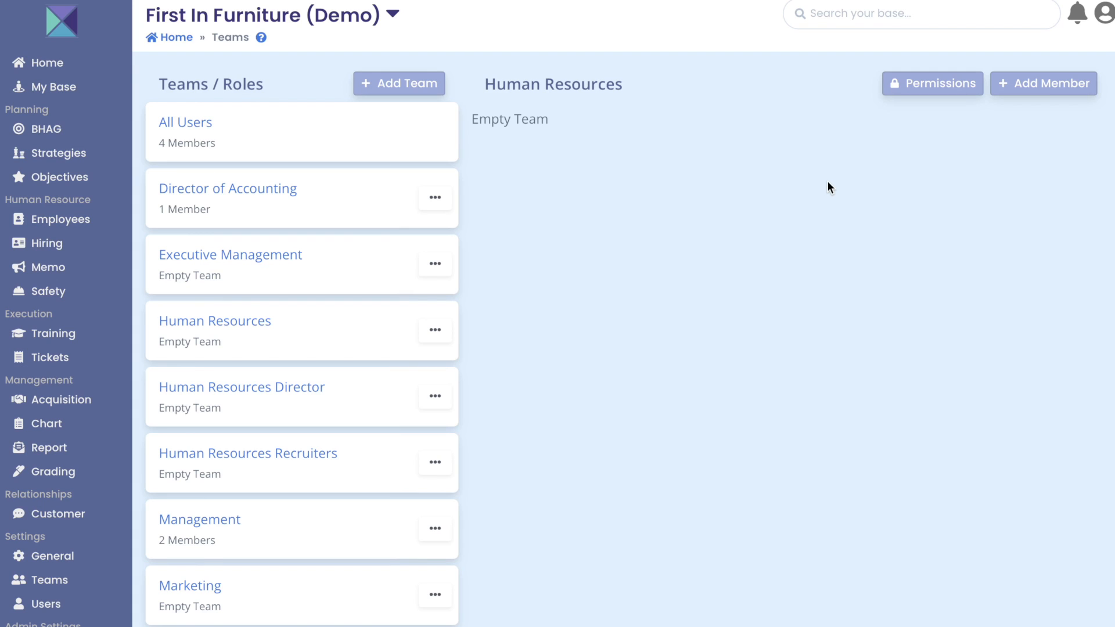
left_click(190, 119)
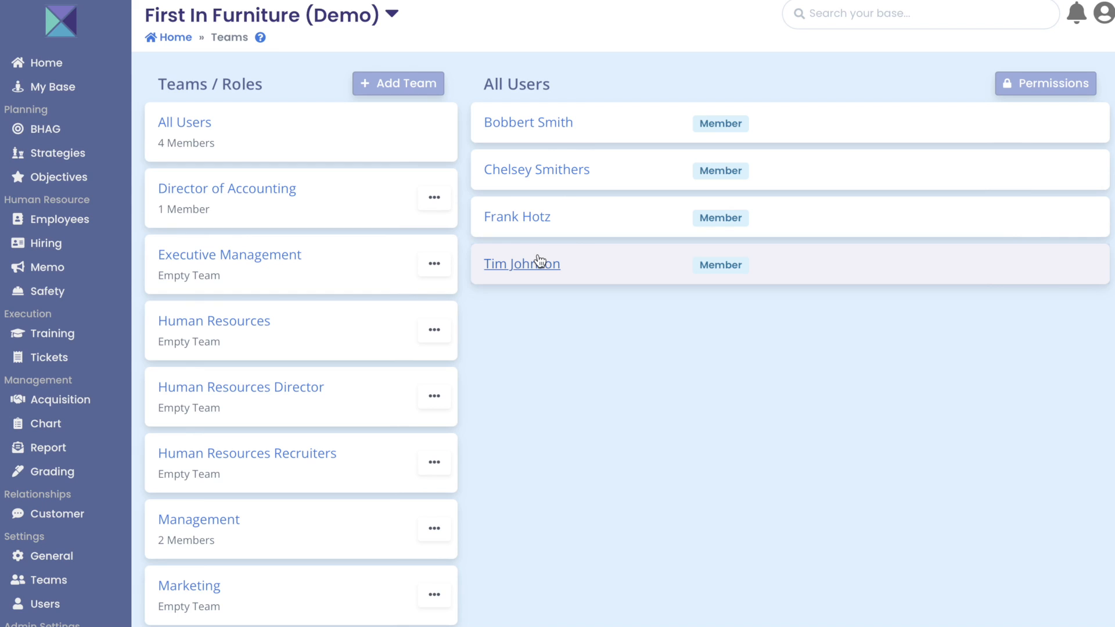
scroll(540, 273, "down", 1)
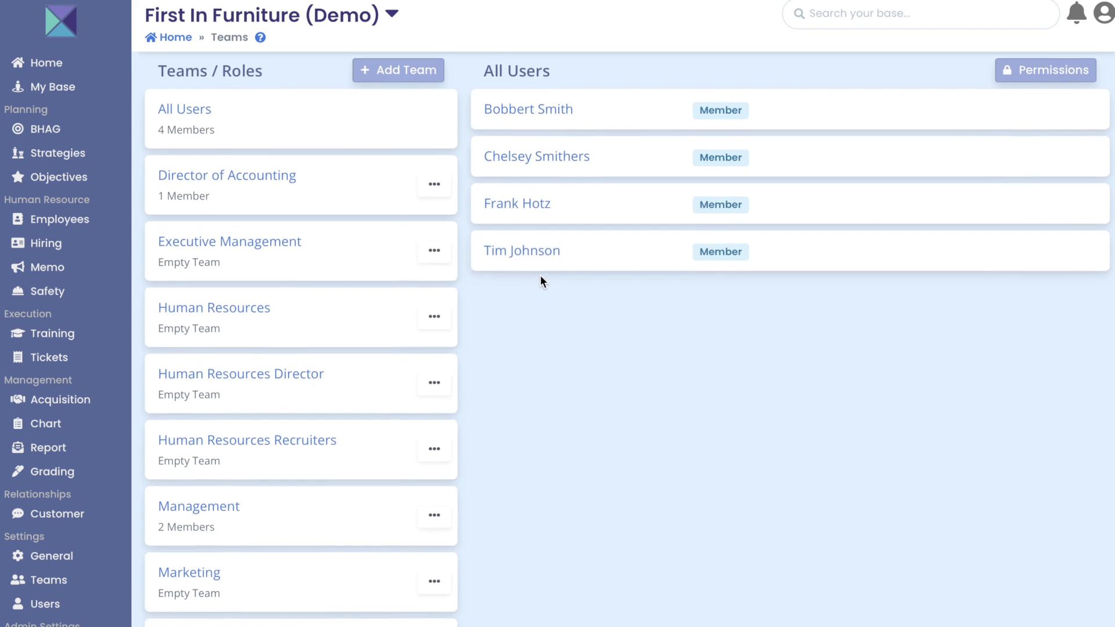
scroll(548, 271, "up", 1)
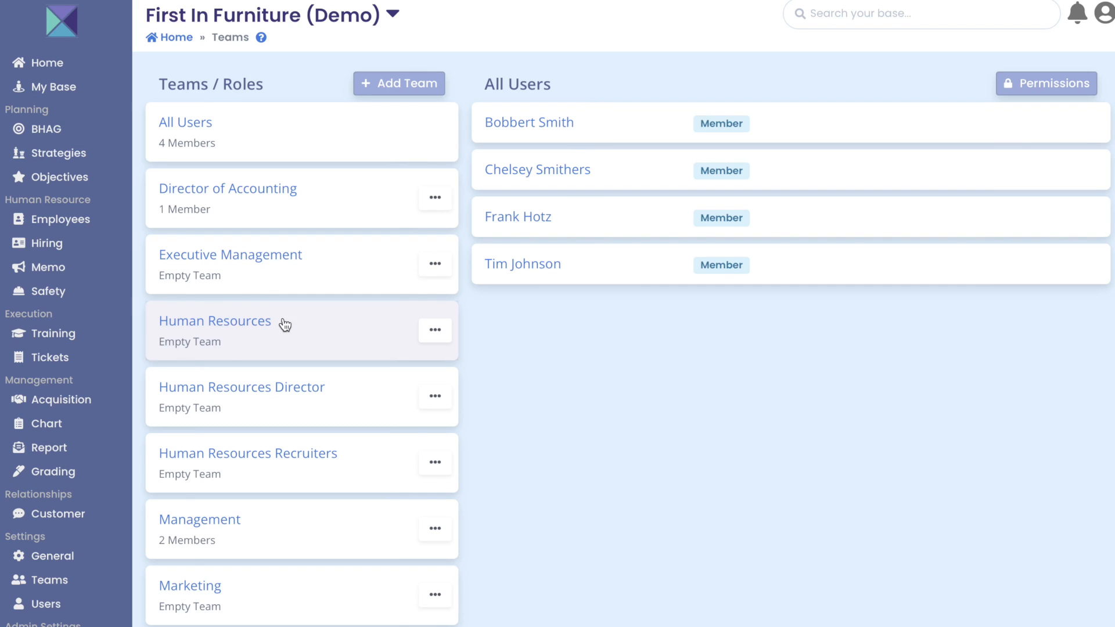
Add the fourth user of the All Users list to the Human Resources team with the Member role.
left_click(247, 327)
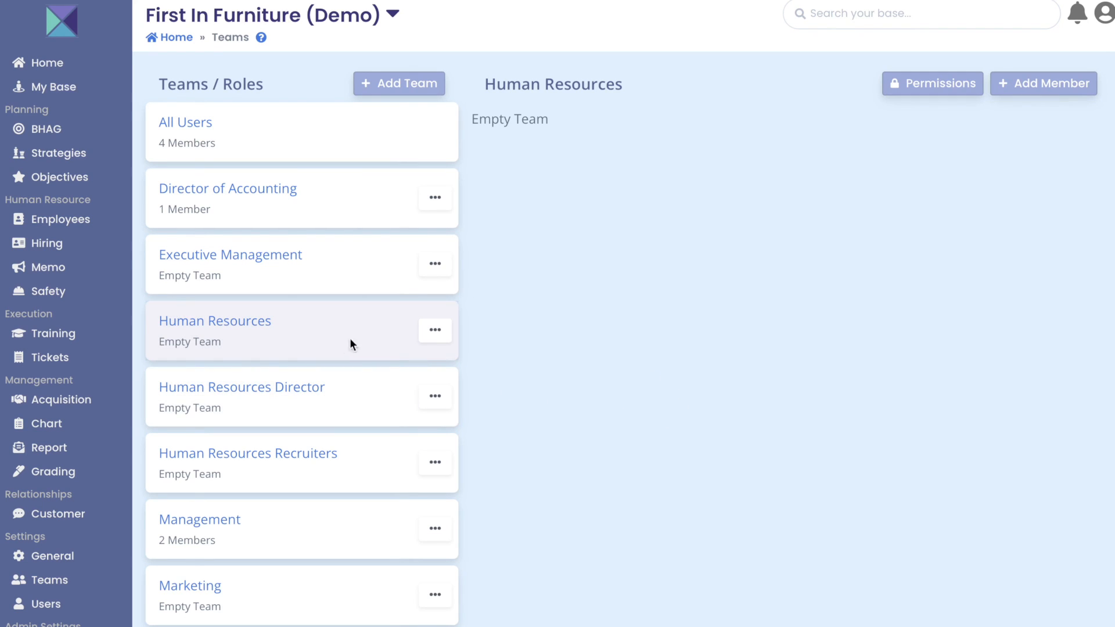
left_click(435, 336)
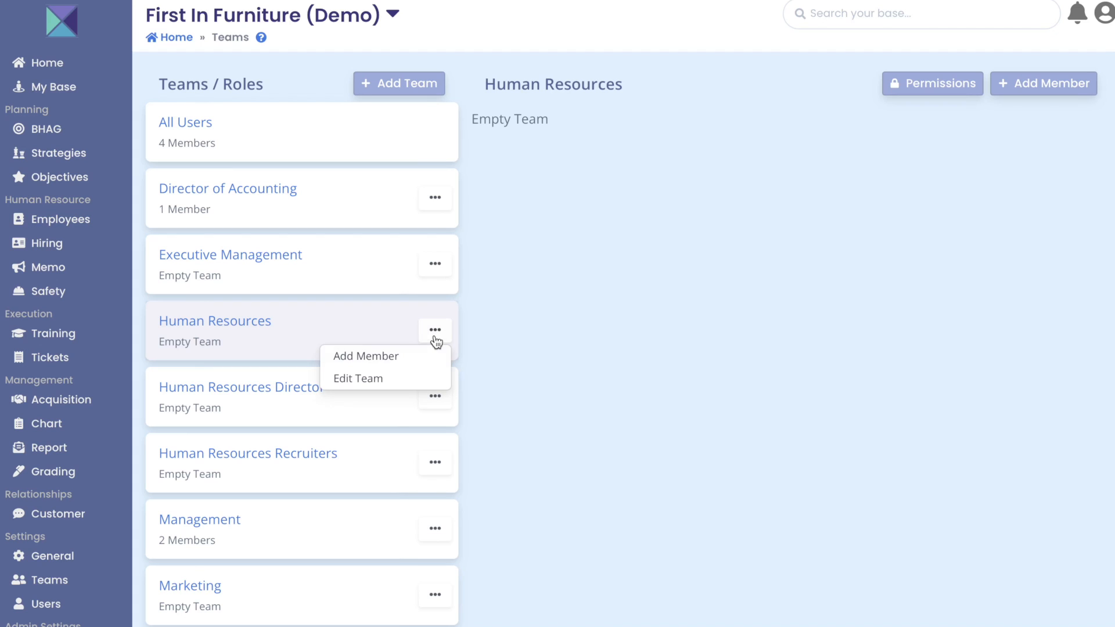
left_click(399, 359)
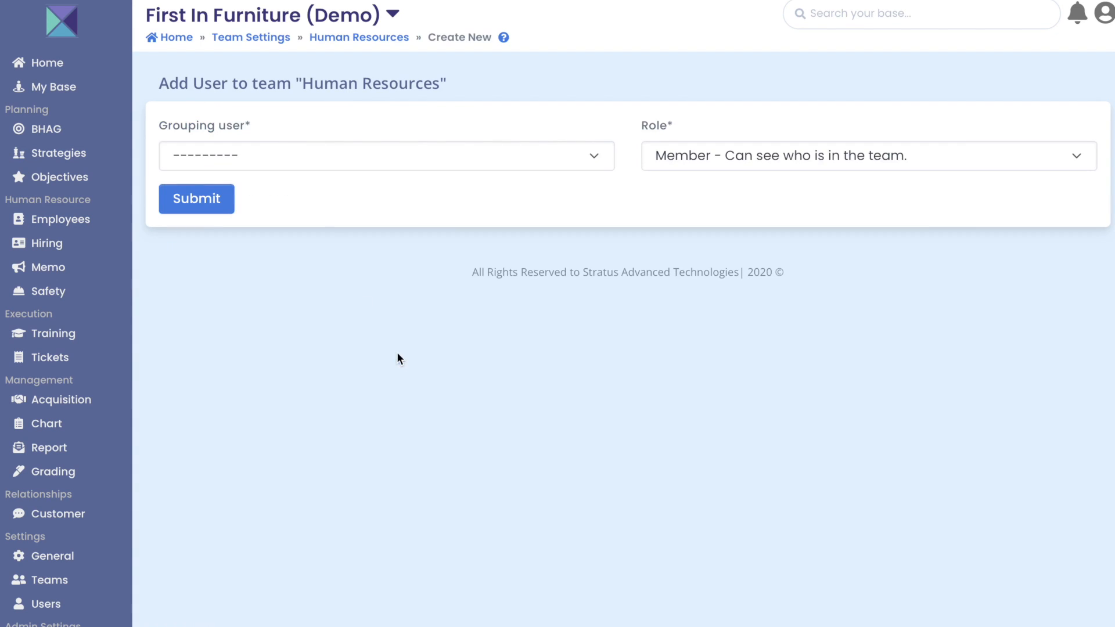
left_click(303, 165)
left_click(301, 236)
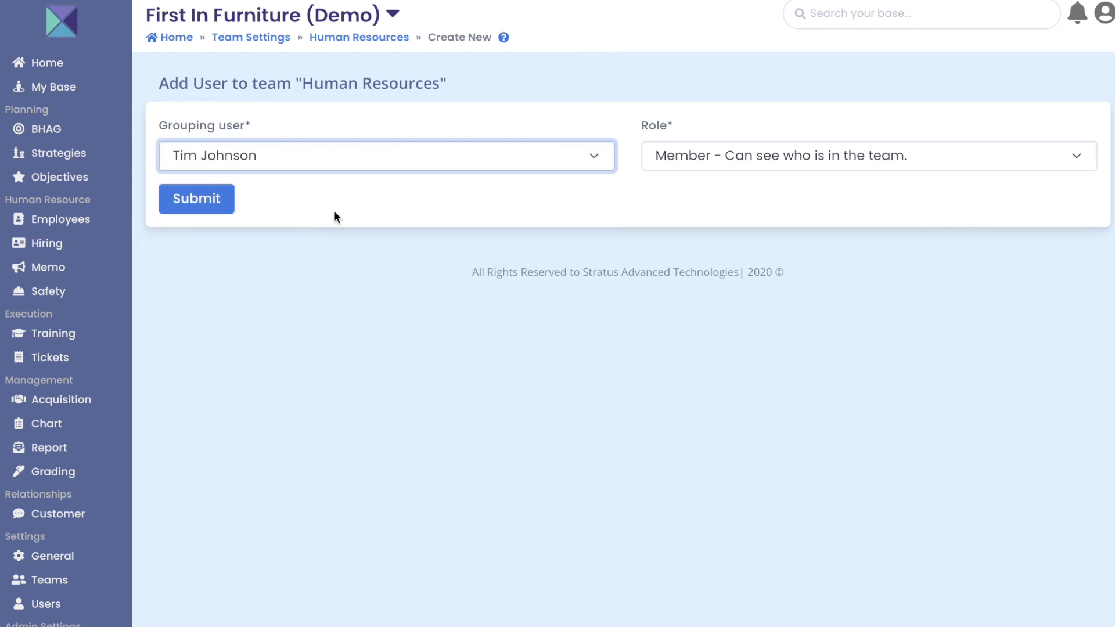
left_click(714, 157)
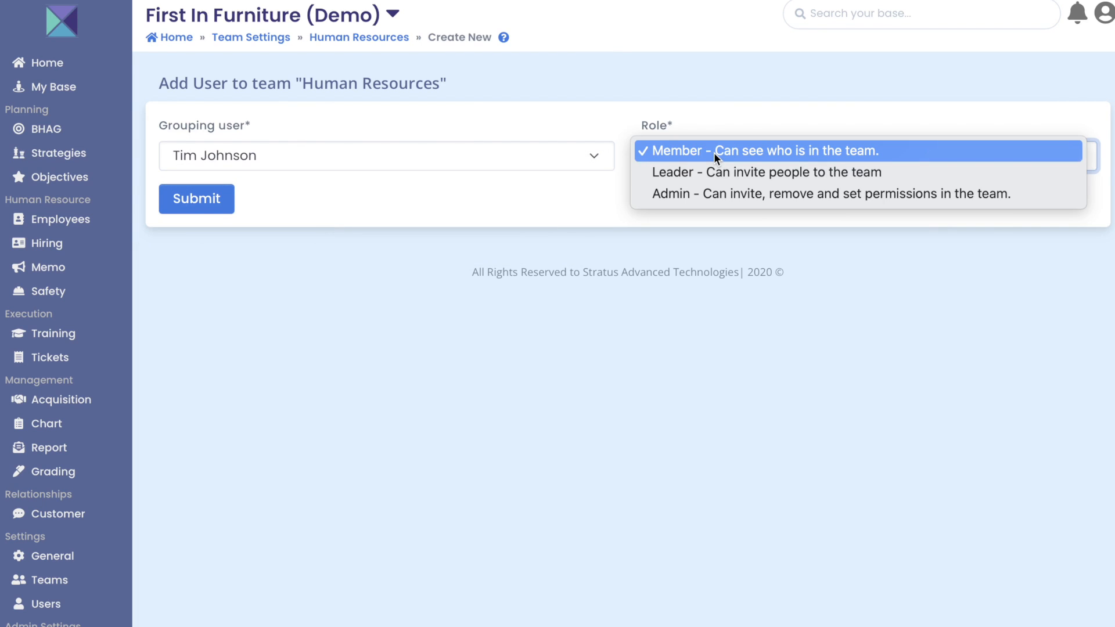
left_click(713, 153)
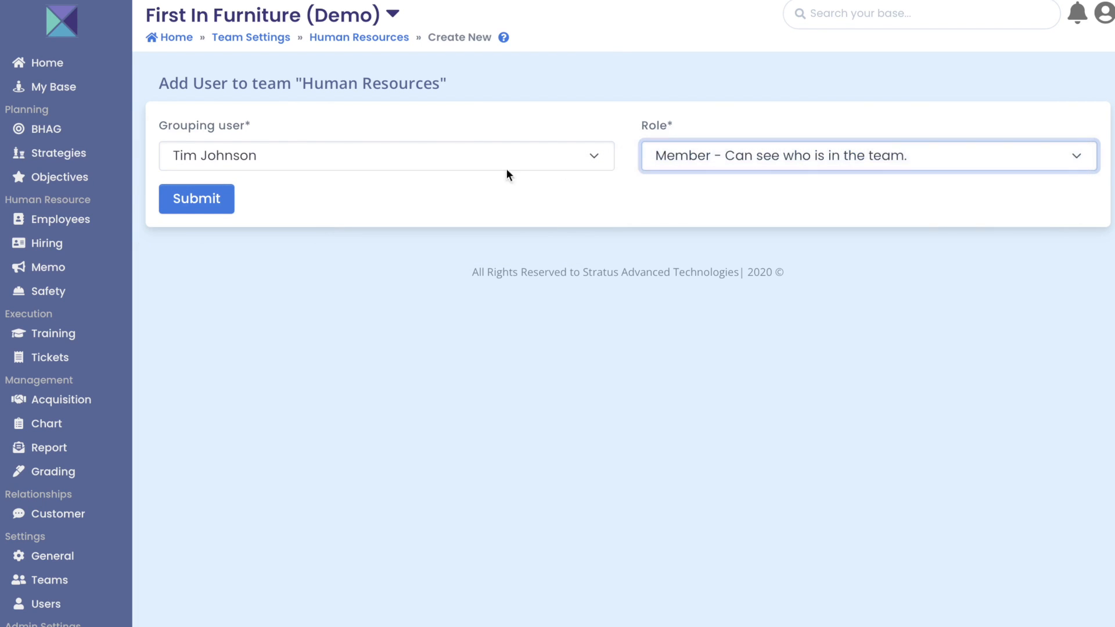
left_click(233, 198)
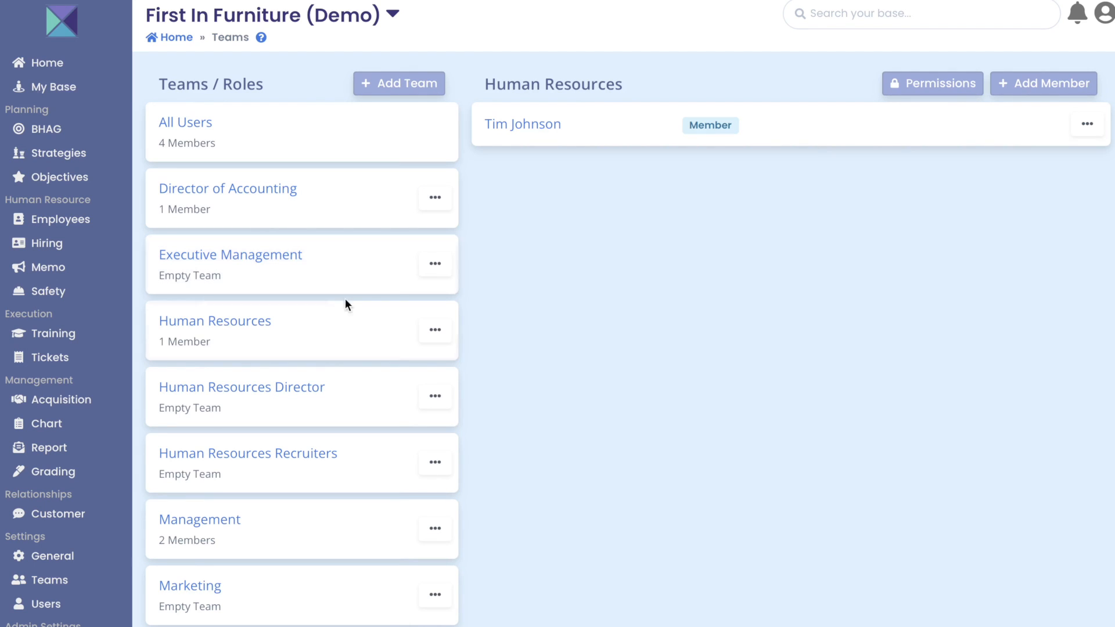
Add the third user of the All Users list to the Human Resources team as a Member.
left_click(436, 333)
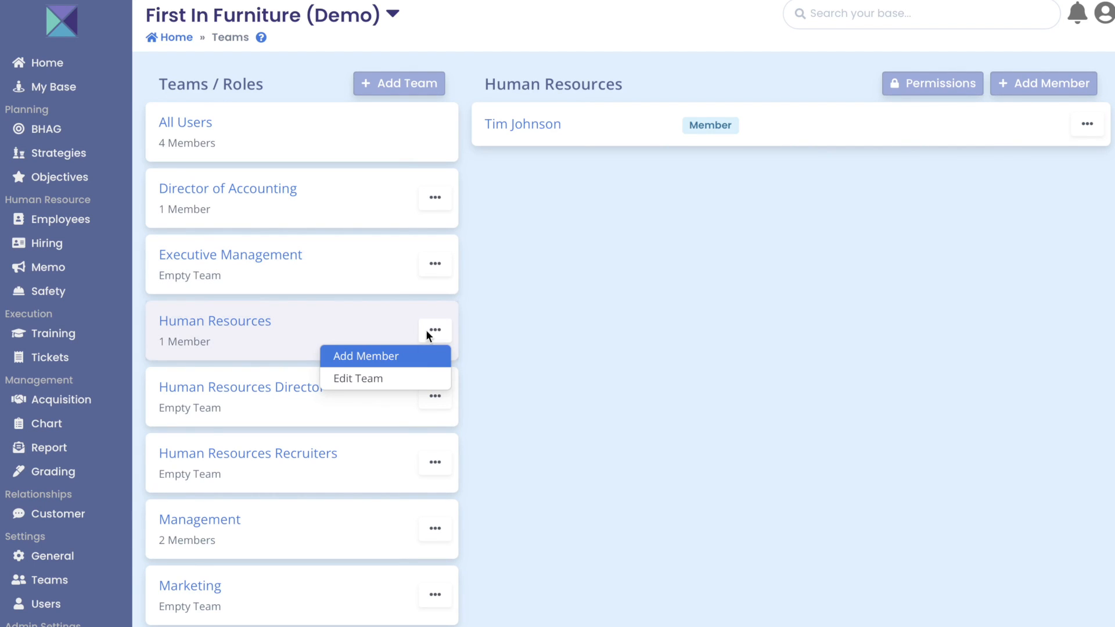
left_click(422, 347)
left_click(371, 152)
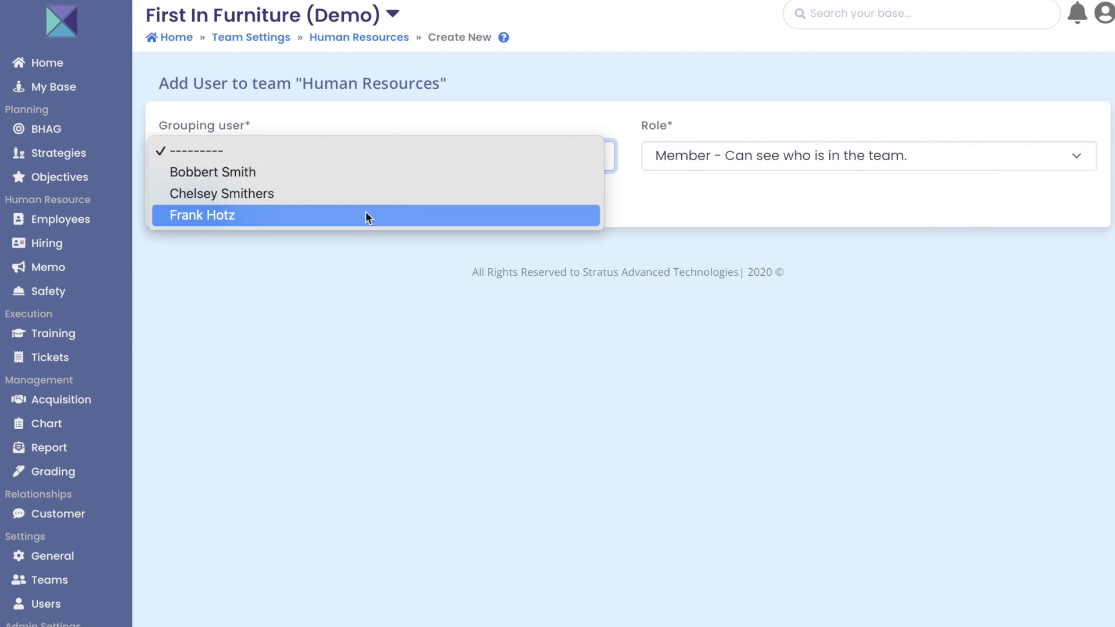
left_click(360, 218)
left_click(225, 198)
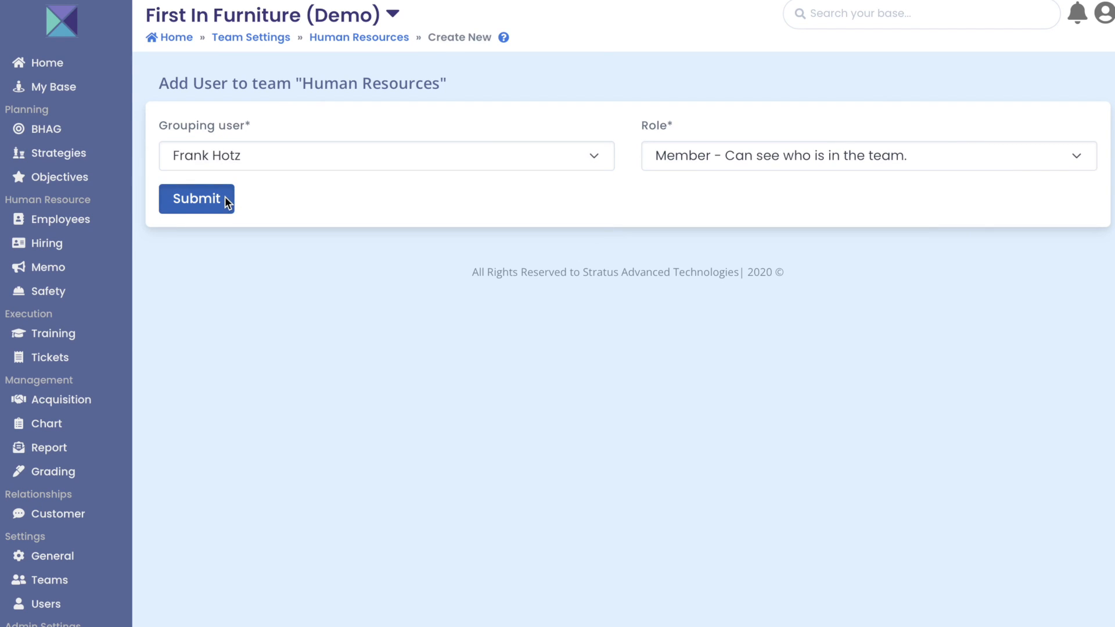
Add the first user of the All Users list to the Human Resources team as a Member.
left_click(434, 328)
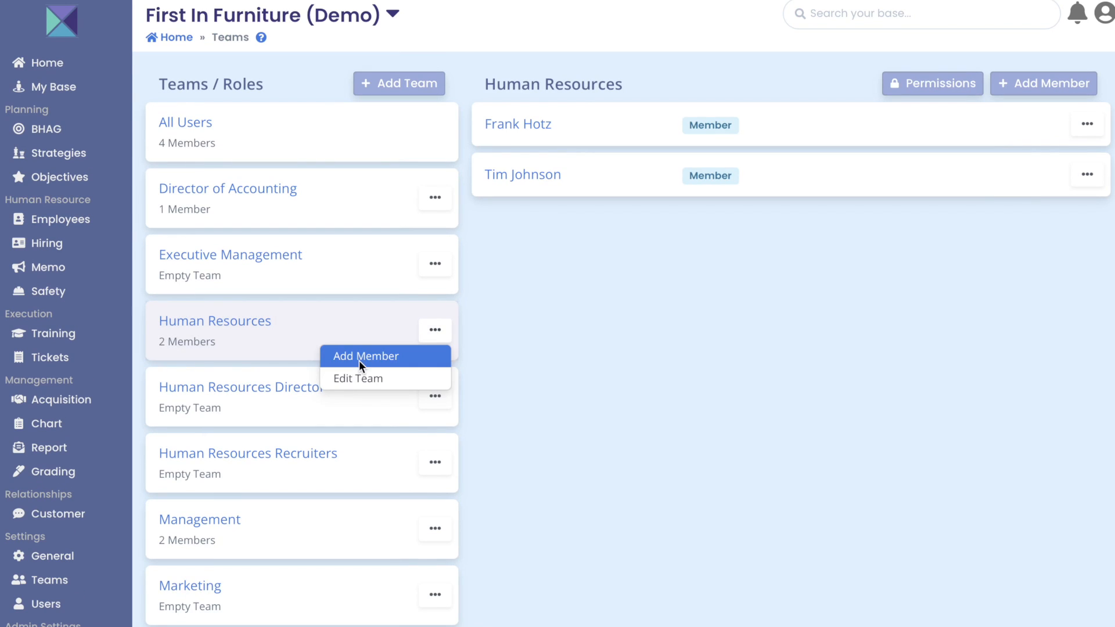
left_click(368, 356)
left_click(389, 156)
left_click(389, 173)
left_click(224, 200)
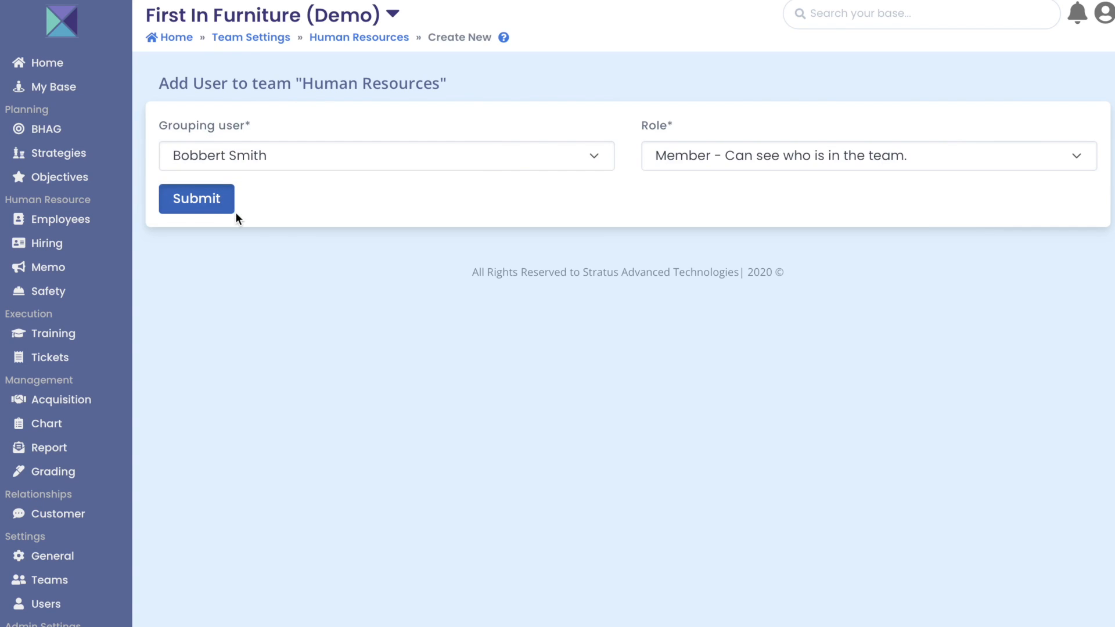
Add the only remaining available user to the Human Resources team as a Member.
left_click(434, 329)
left_click(365, 354)
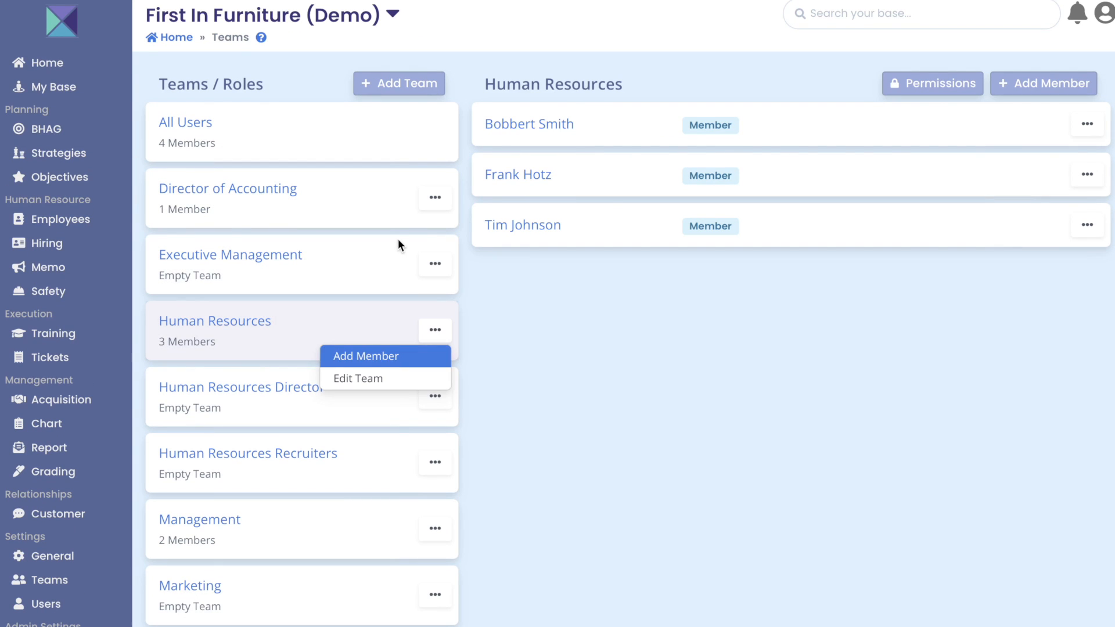
left_click(291, 156)
left_click(266, 172)
left_click(216, 200)
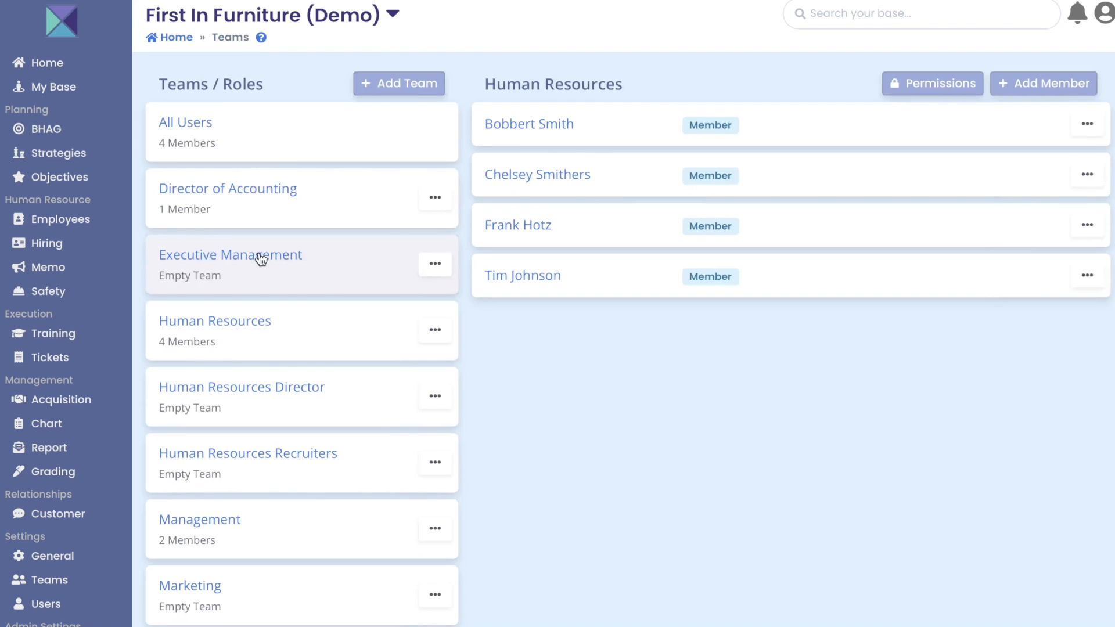
Add the second user of the All Users list to the Human Resources Recruiters team with the Leader role.
left_click(318, 388)
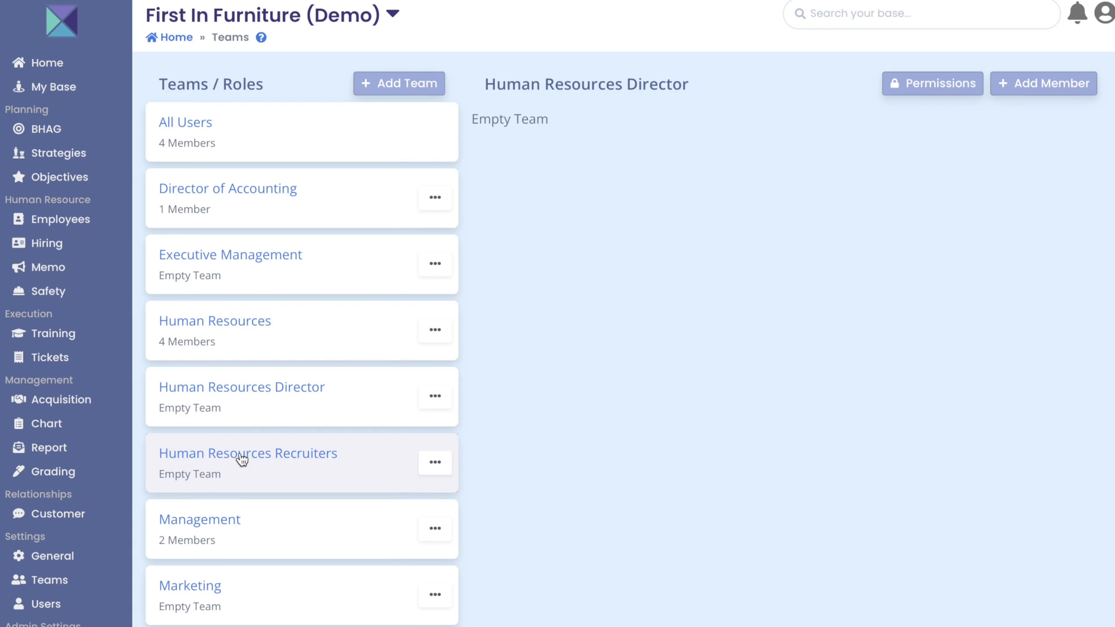
left_click(433, 463)
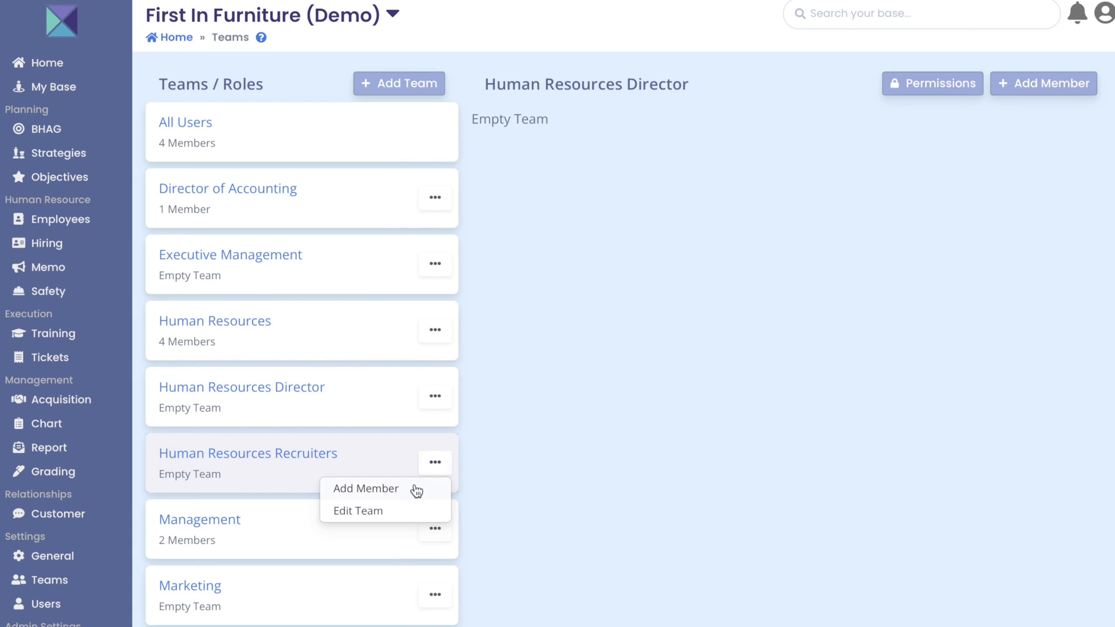
left_click(415, 489)
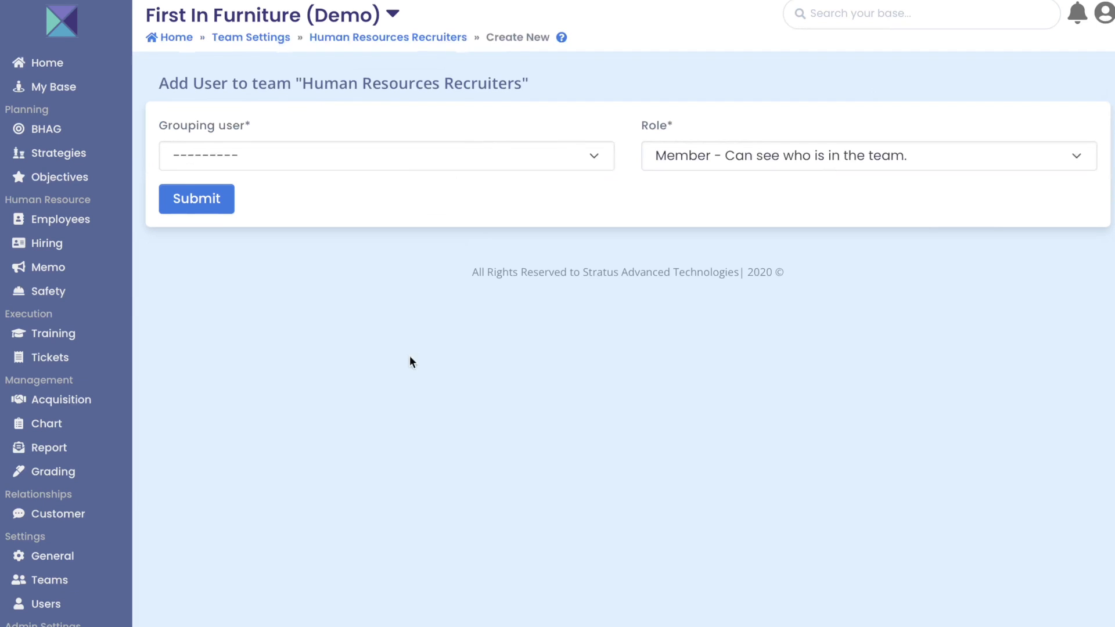
left_click(386, 152)
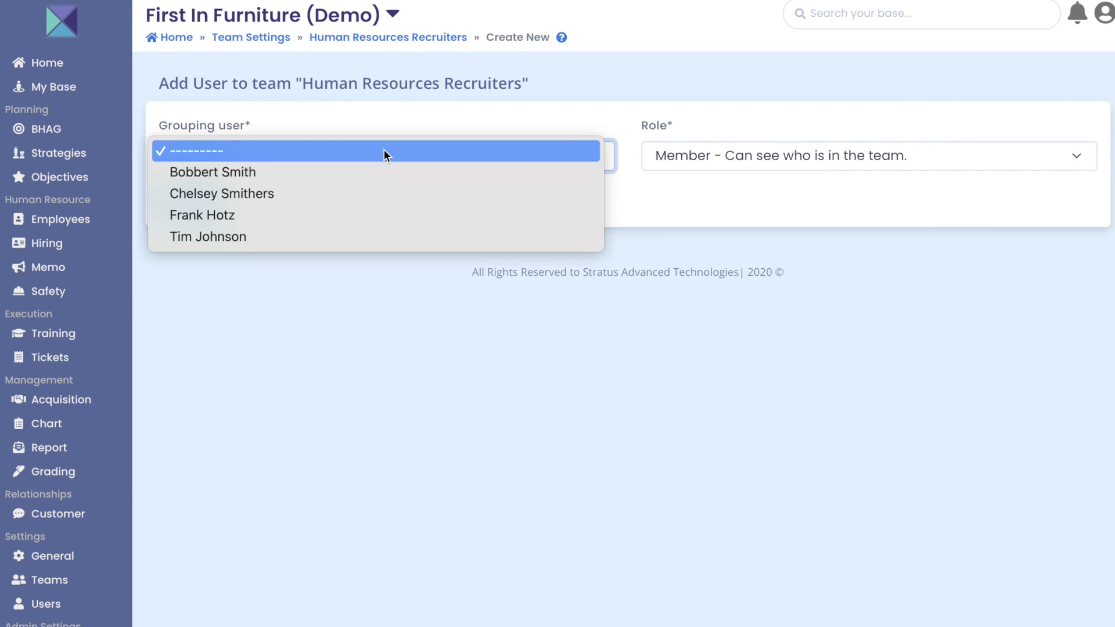
left_click(377, 186)
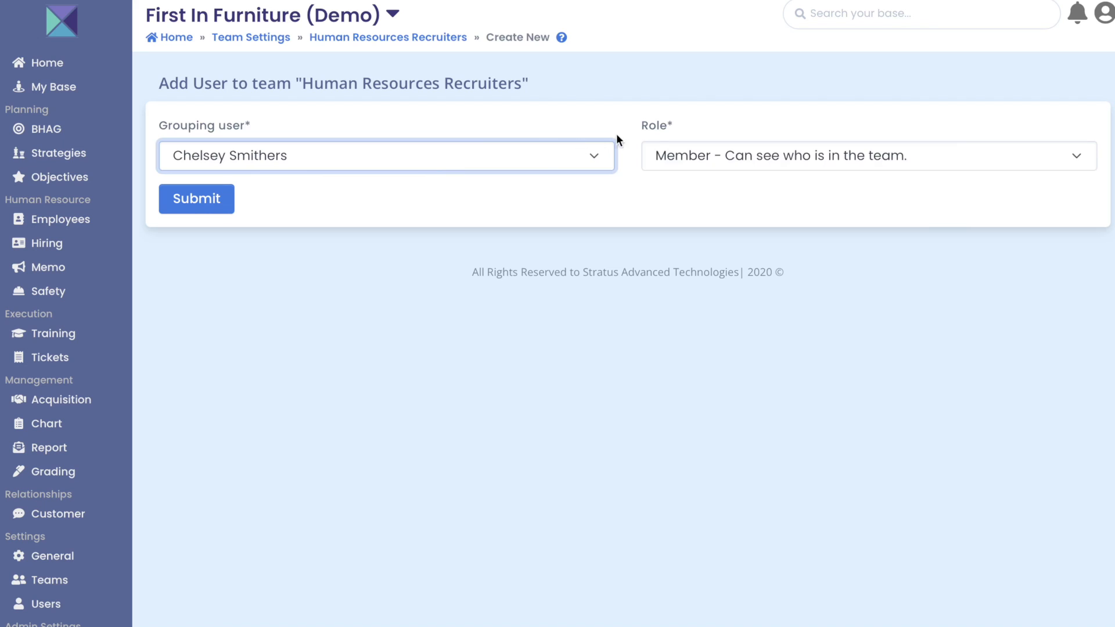
left_click(713, 158)
left_click(708, 171)
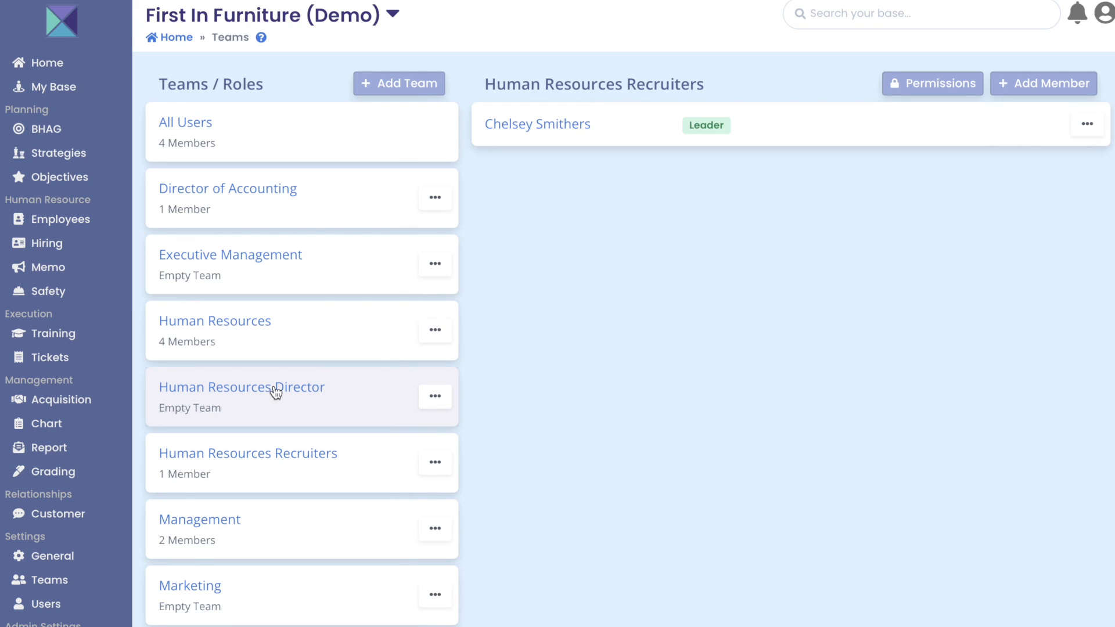
Add the first user of the All Users list to the Human Resources Director team with the Admin role.
left_click(425, 403)
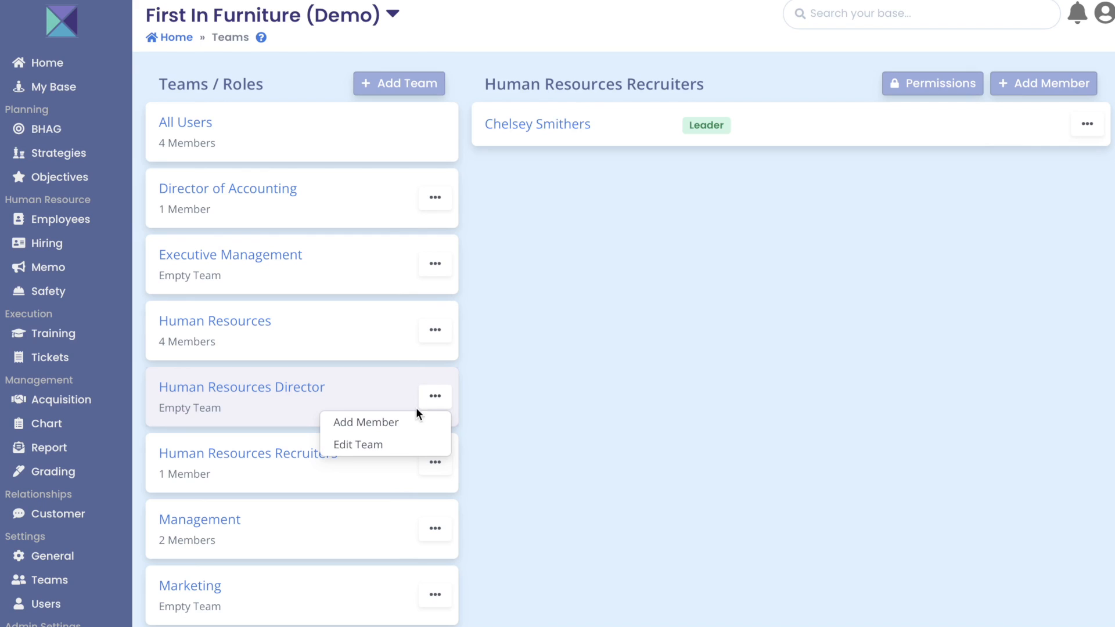
left_click(377, 423)
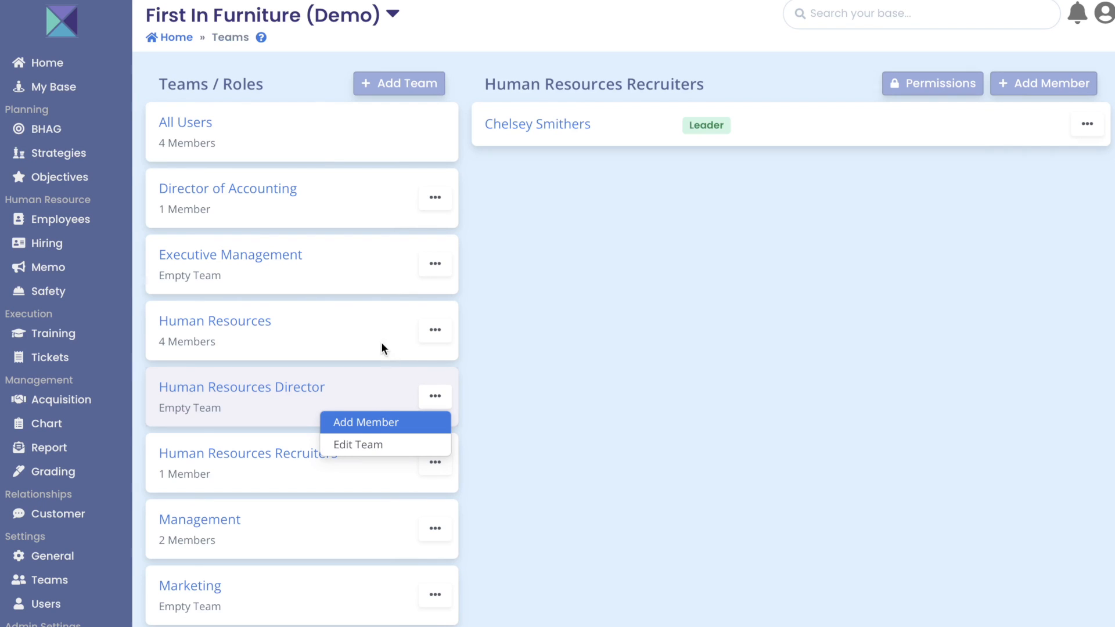
left_click(252, 152)
left_click(253, 171)
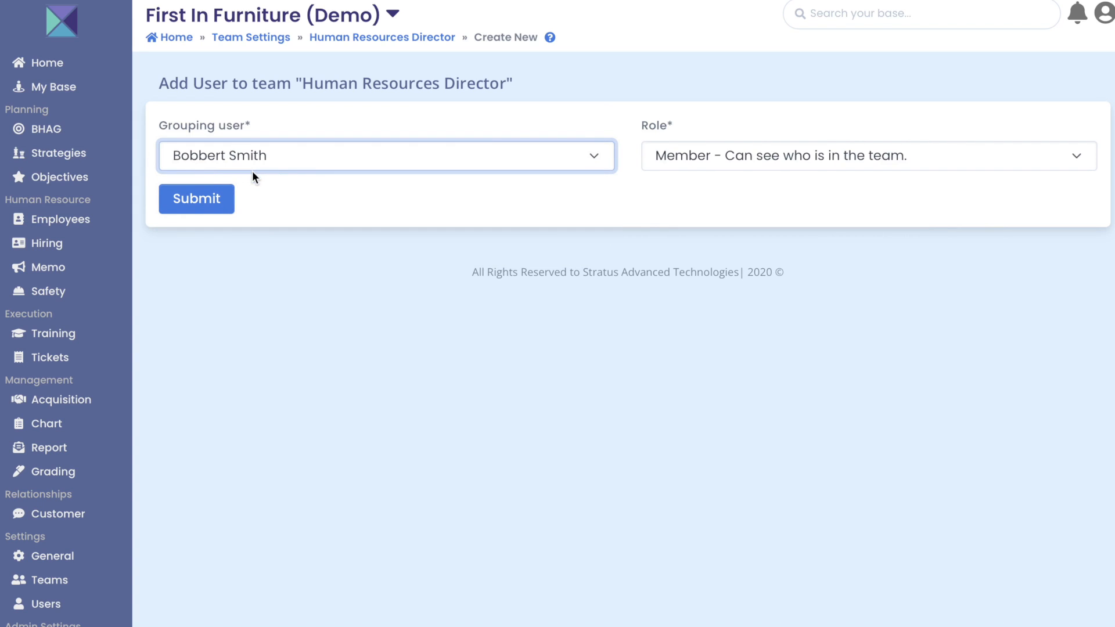
left_click(691, 156)
left_click(692, 198)
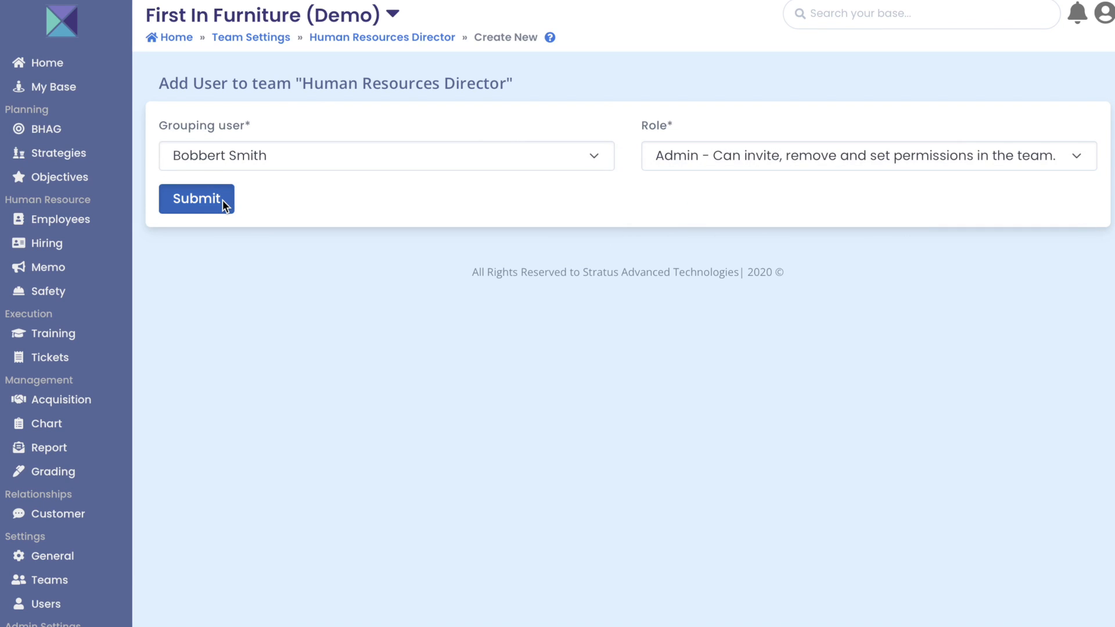
left_click(222, 199)
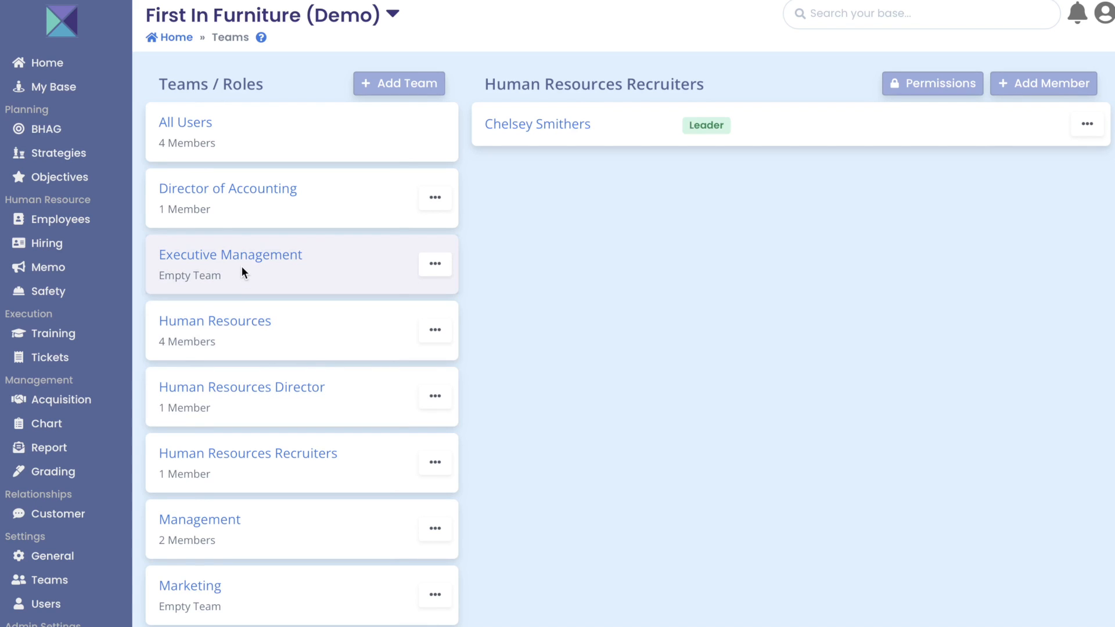
Review the member lists and roles of the Human Resources and Human Resources Director teams.
left_click(256, 322)
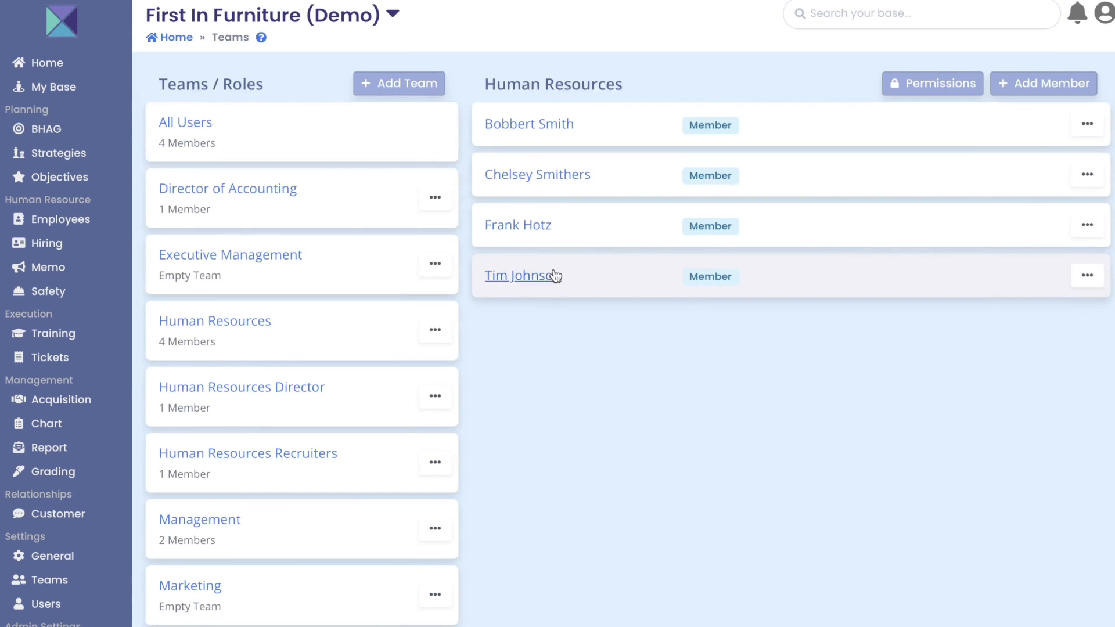
left_click(273, 394)
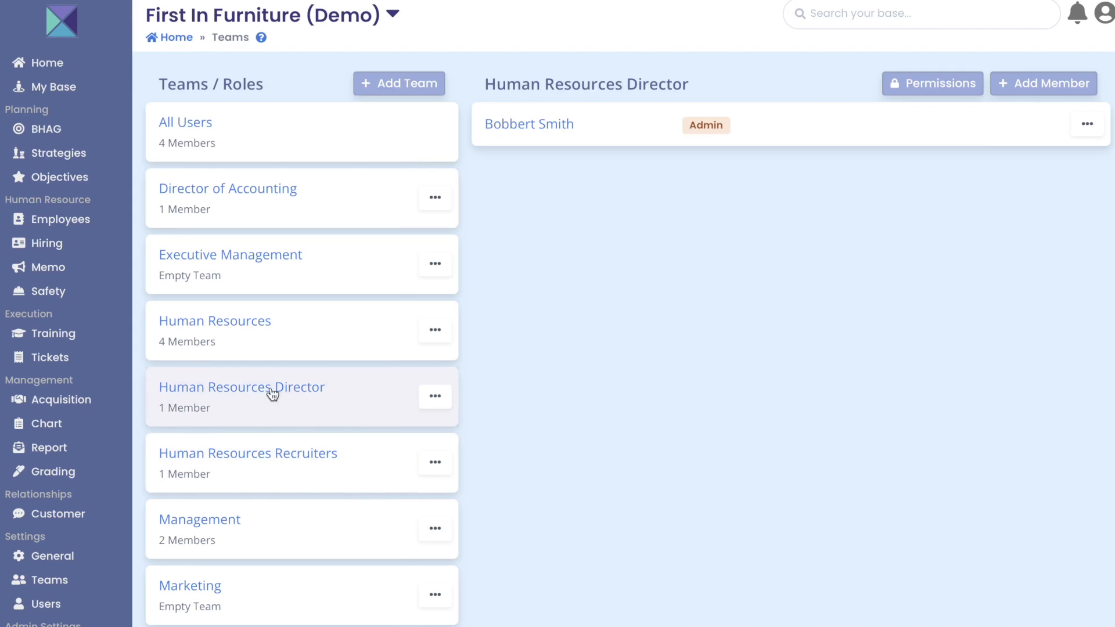